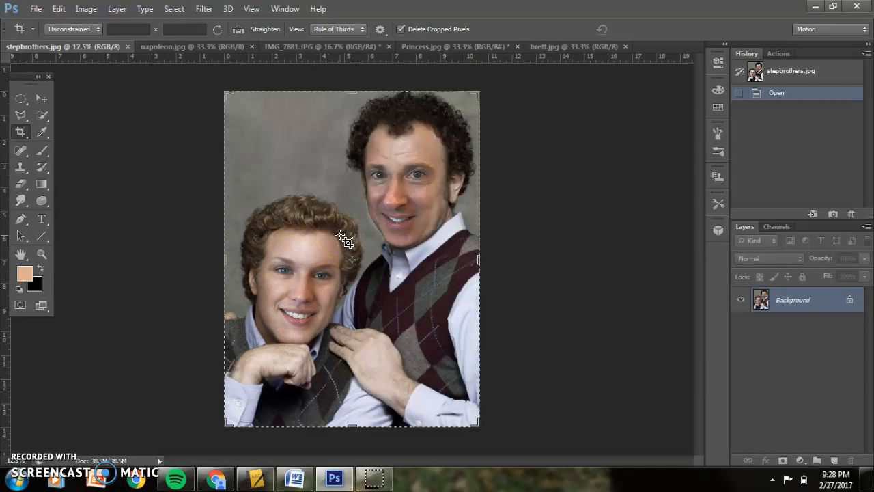
Browse the open example documents to view the finished face-swap results and source photos.
left_click(183, 48)
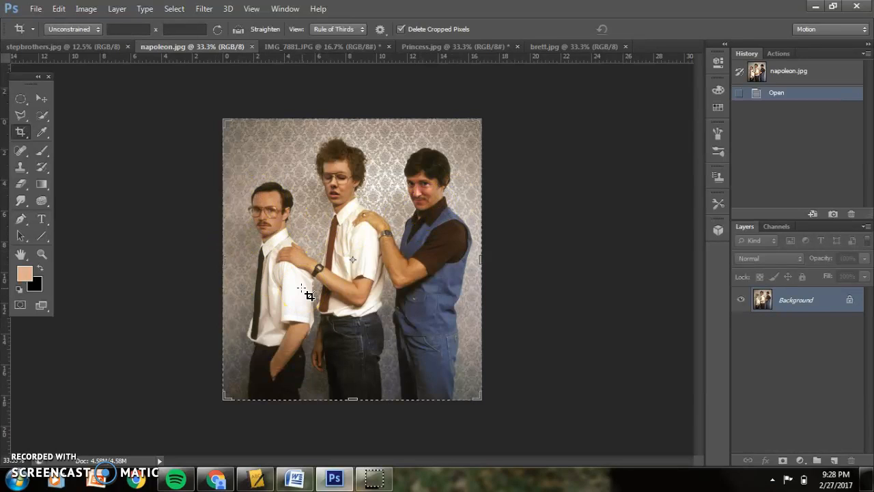
left_click(304, 265)
left_click(374, 276)
left_click(331, 45)
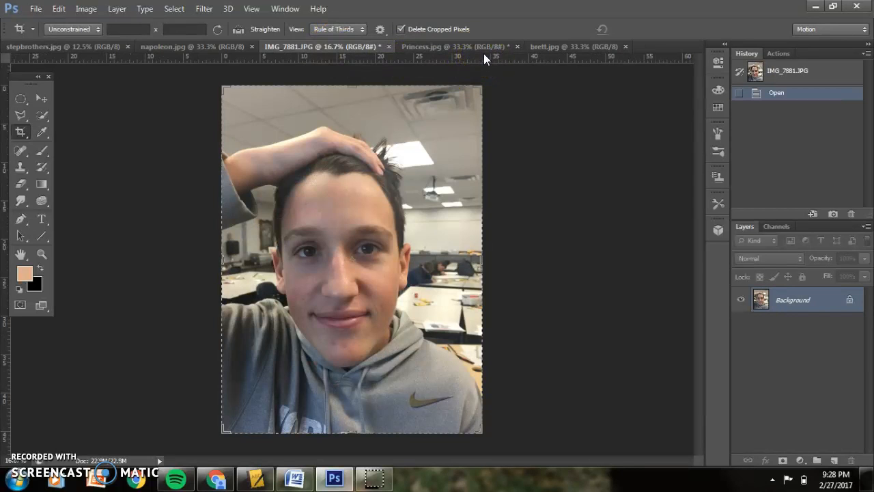
left_click(443, 46)
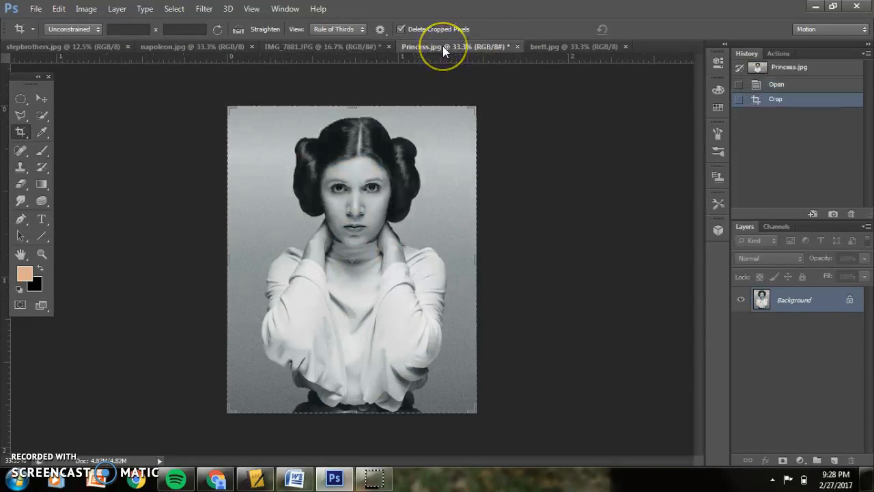
left_click(553, 48)
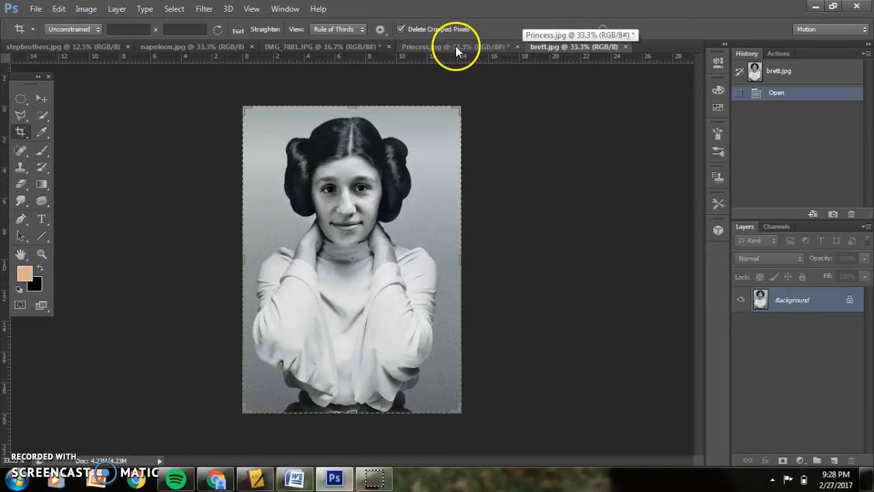
left_click(321, 46)
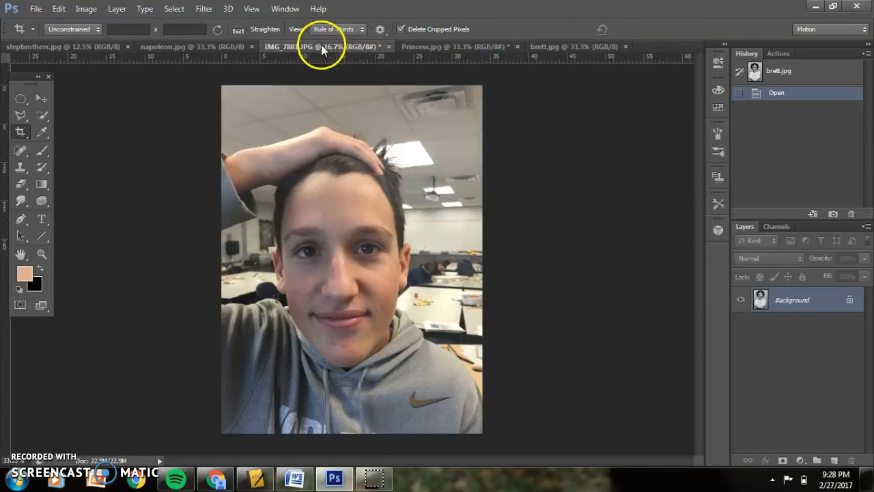
left_click(456, 48)
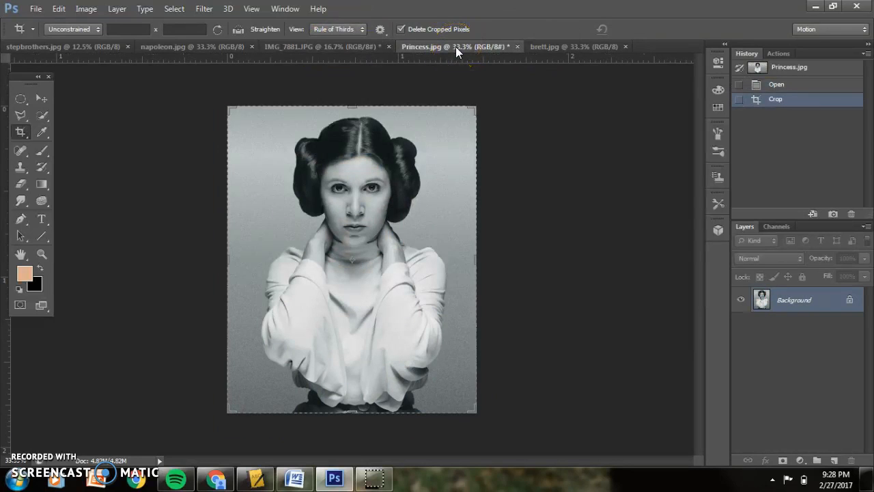
left_click(554, 46)
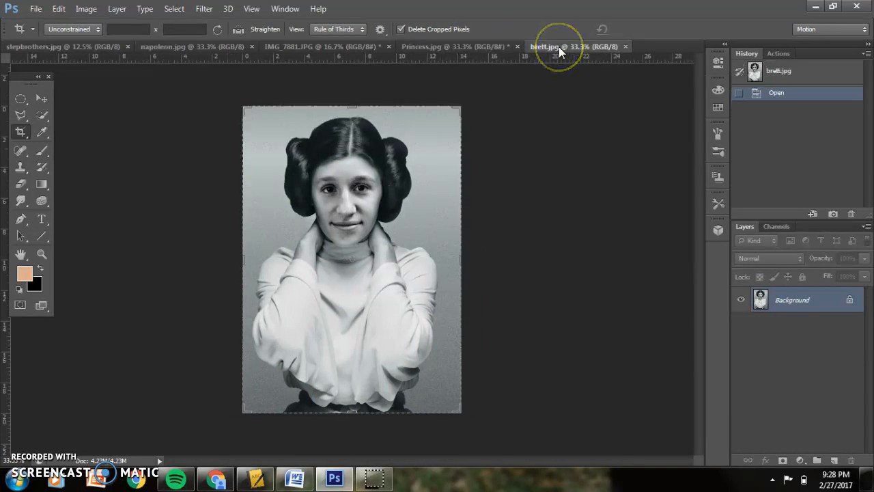
left_click(287, 46)
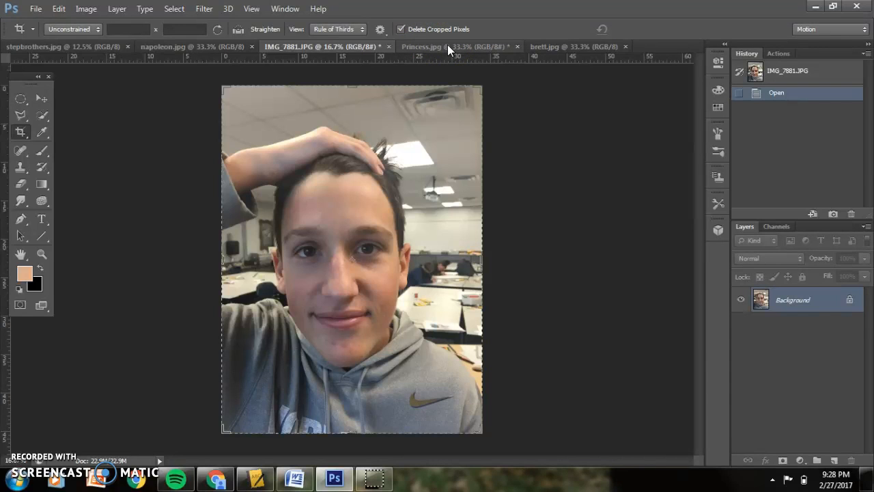
left_click(333, 47)
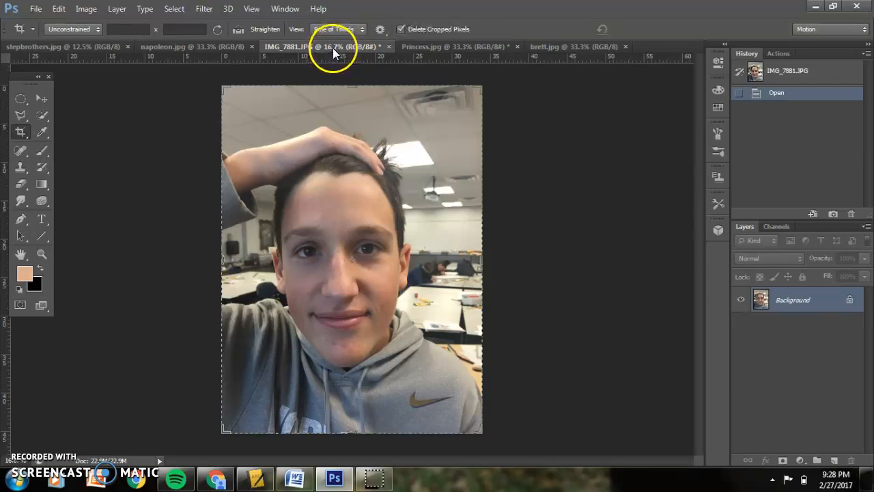
left_click(35, 9)
left_click(43, 34)
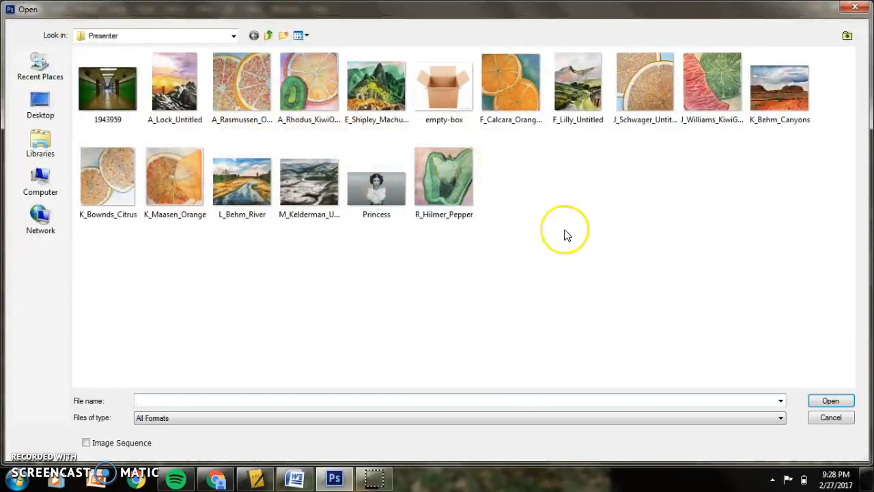
left_click(842, 422)
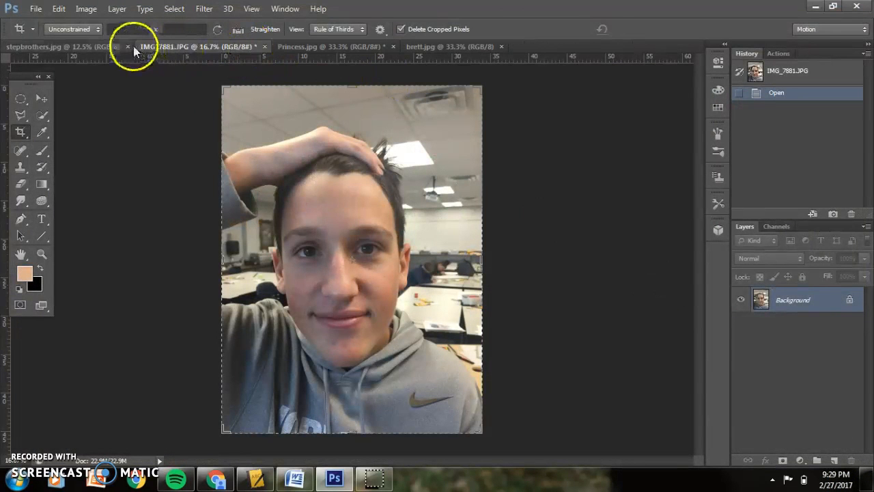
Close the other example documents, keeping only IMG_7881.JPG and Princess.jpg open.
left_click(128, 47)
left_click(231, 49)
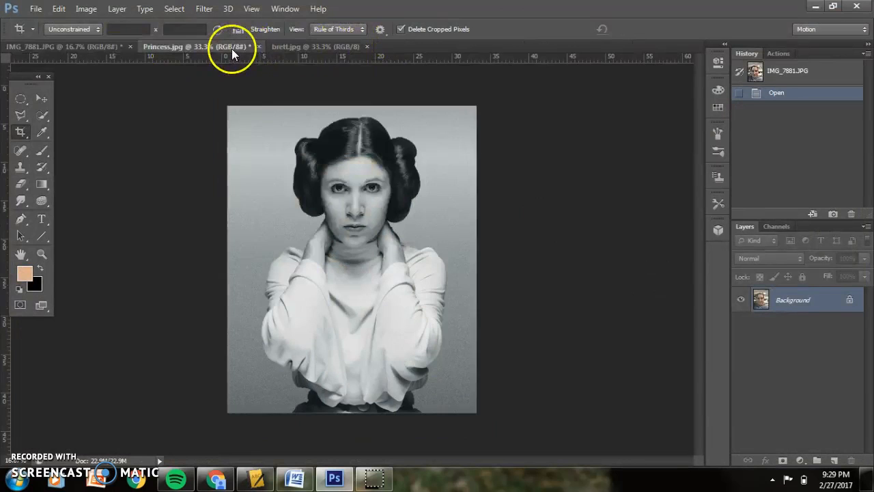
left_click(331, 48)
left_click(367, 46)
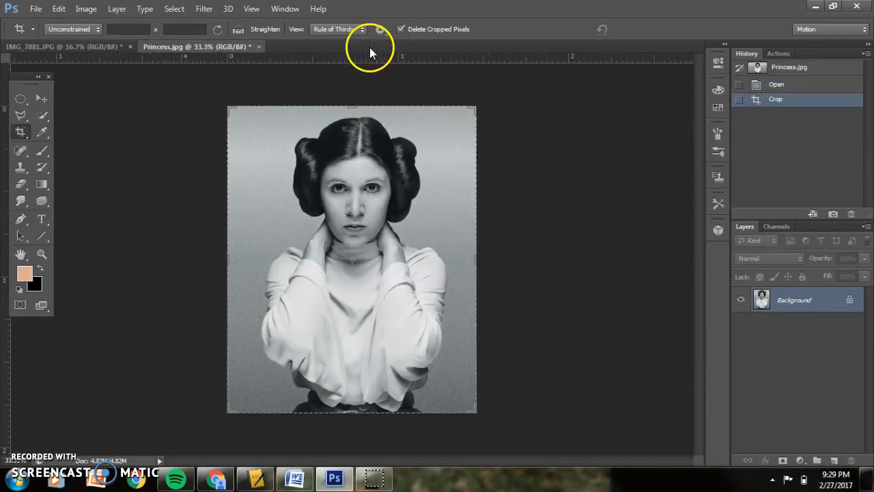
Desaturate the IMG_7881.JPG photo to make it black and white.
left_click(83, 45)
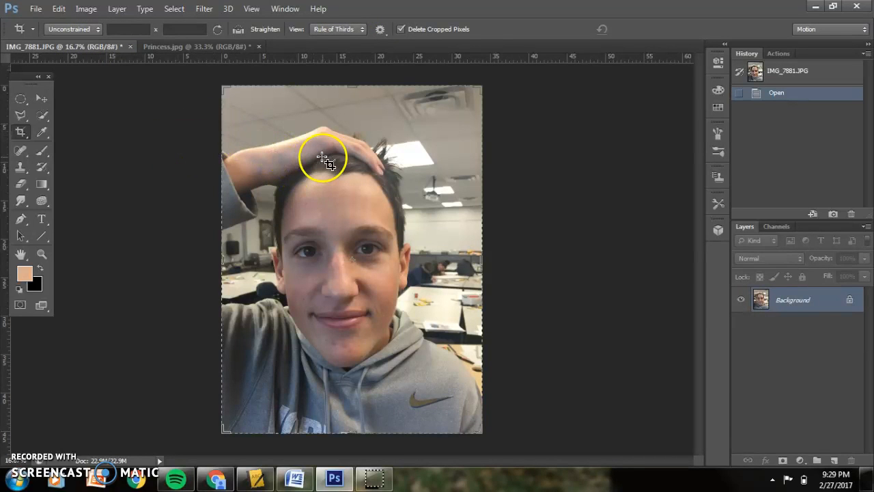
left_click(161, 46)
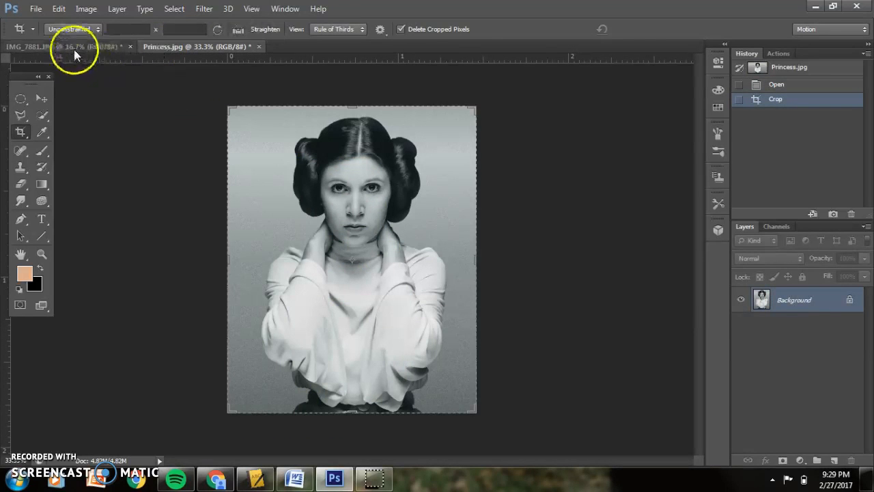
left_click(74, 48)
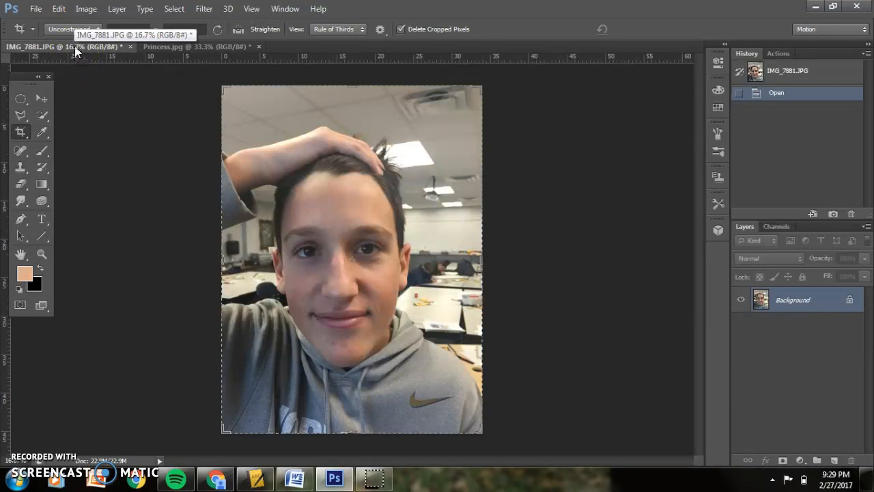
left_click(60, 10)
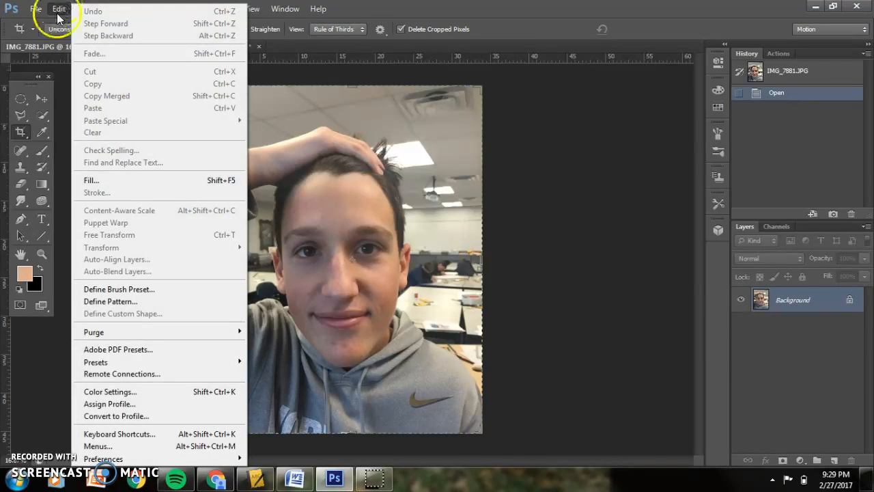
left_click(63, 9)
left_click(87, 9)
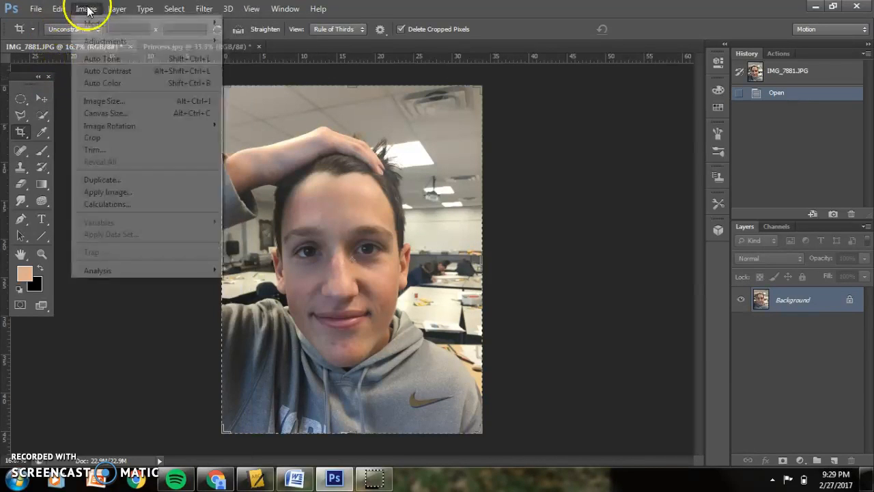
mouse_move(109, 41)
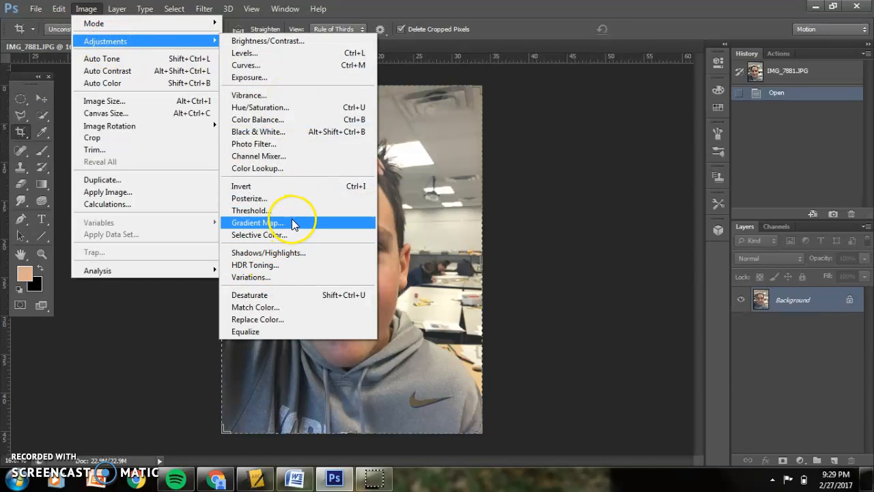
left_click(292, 295)
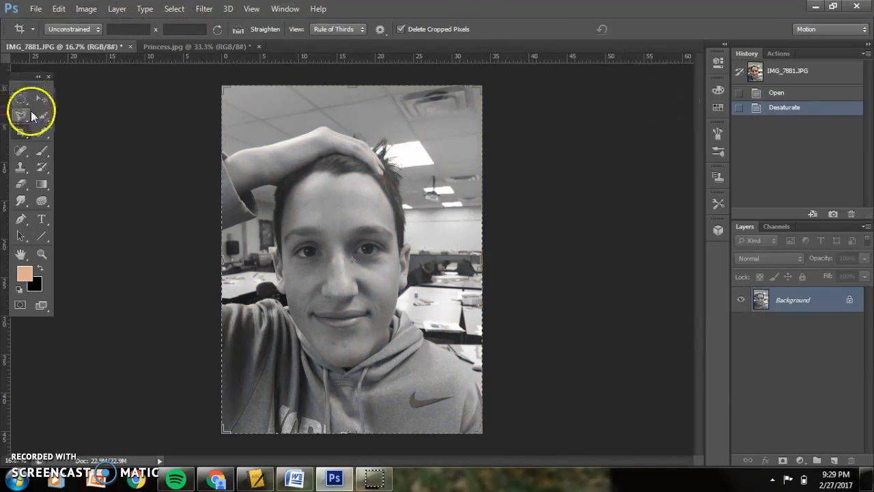
Draw a Lasso selection around the face and hair in the desaturated photo and copy it.
left_click_drag(22, 118, 52, 111)
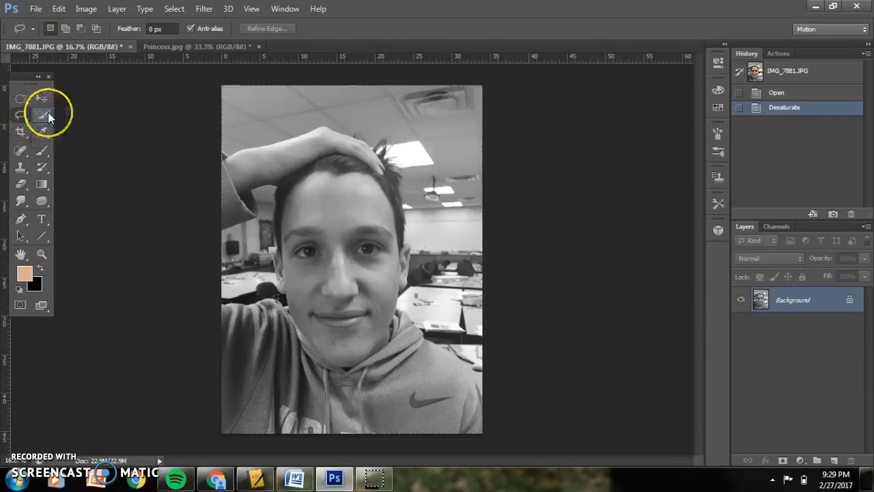
mouse_move(226, 134)
left_mouse_down()
mouse_move(322, 128)
mouse_move(390, 170)
mouse_move(385, 159)
mouse_move(297, 150)
mouse_move(255, 198)
mouse_move(246, 253)
mouse_move(262, 312)
mouse_move(320, 371)
mouse_move(362, 379)
mouse_move(435, 340)
mouse_move(461, 273)
mouse_move(412, 167)
mouse_move(362, 153)
left_mouse_up()
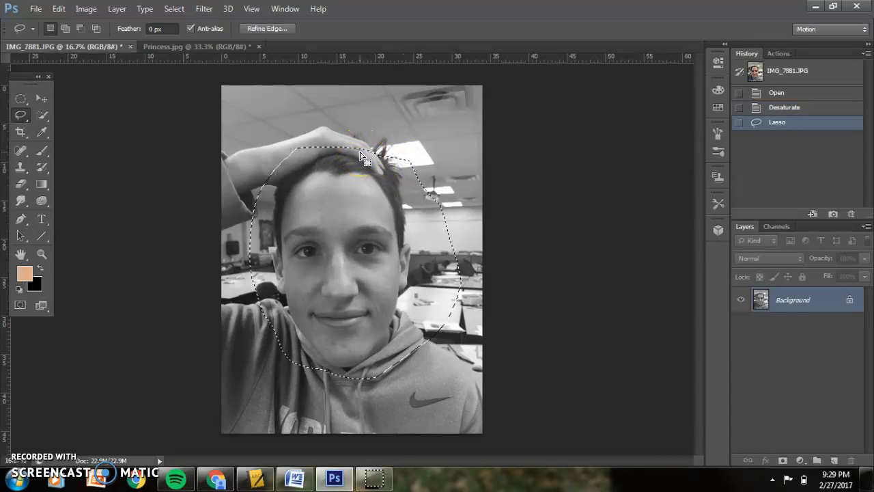
left_click(43, 131)
Paste the copied face into Princess.jpg as a new layer.
left_click(202, 49)
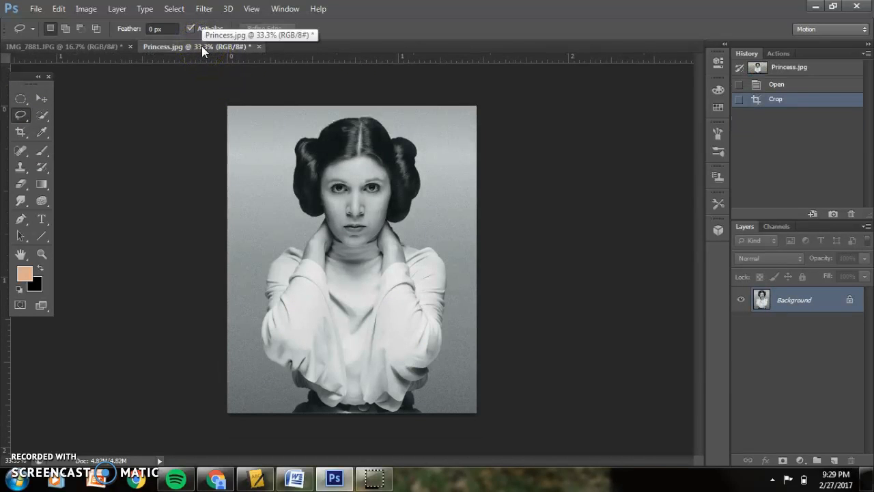
left_click(59, 9)
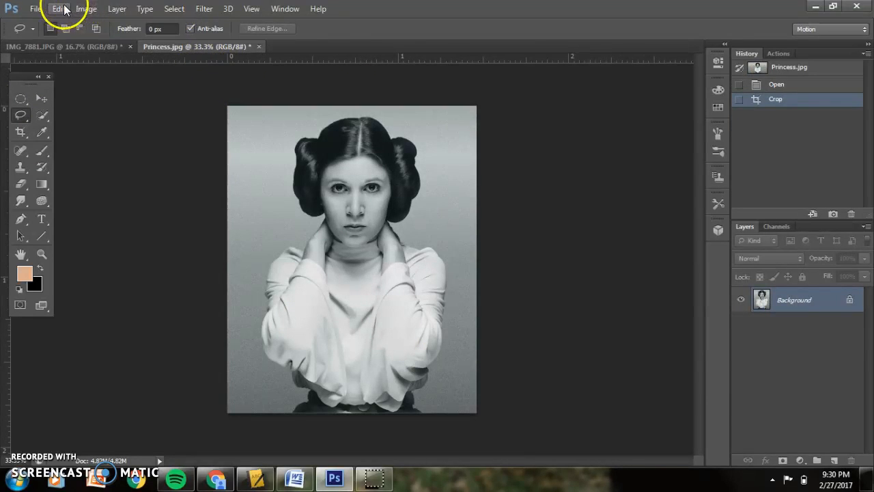
left_click(440, 3)
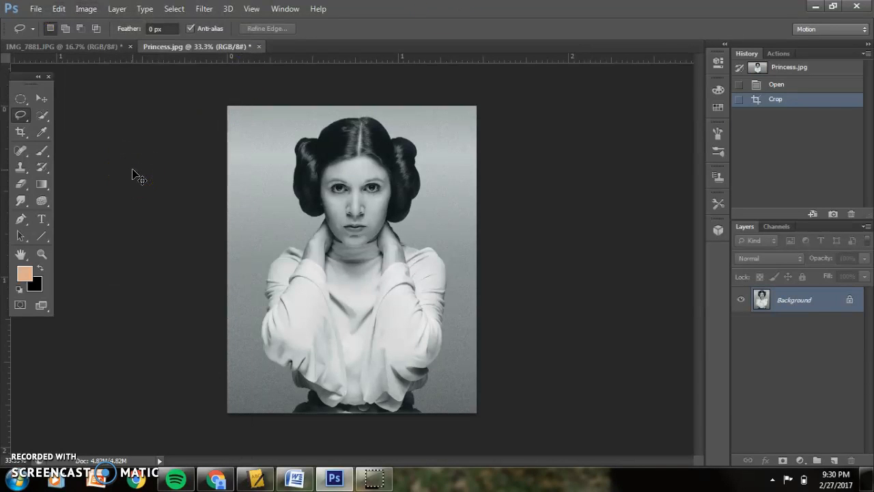
key("ctrl+v")
left_click(402, 252)
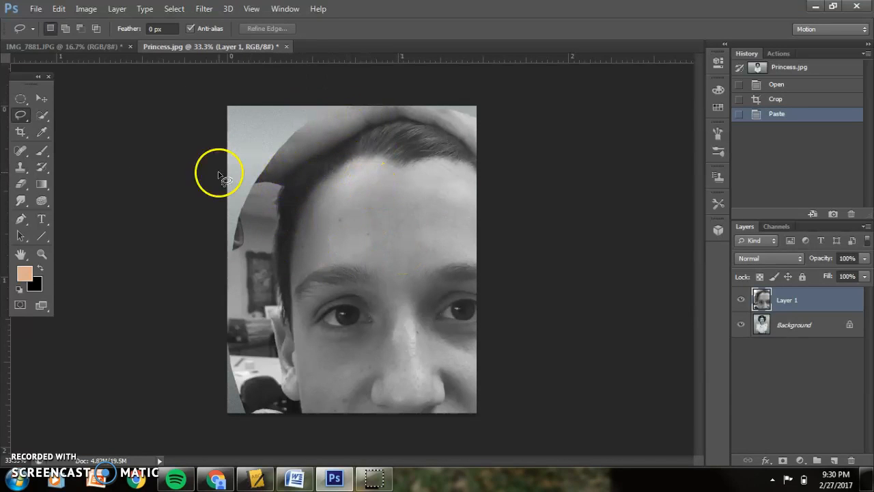
Free Transform the pasted face, scaling it down to about 26% and placing it over the princess's face.
left_click(58, 9)
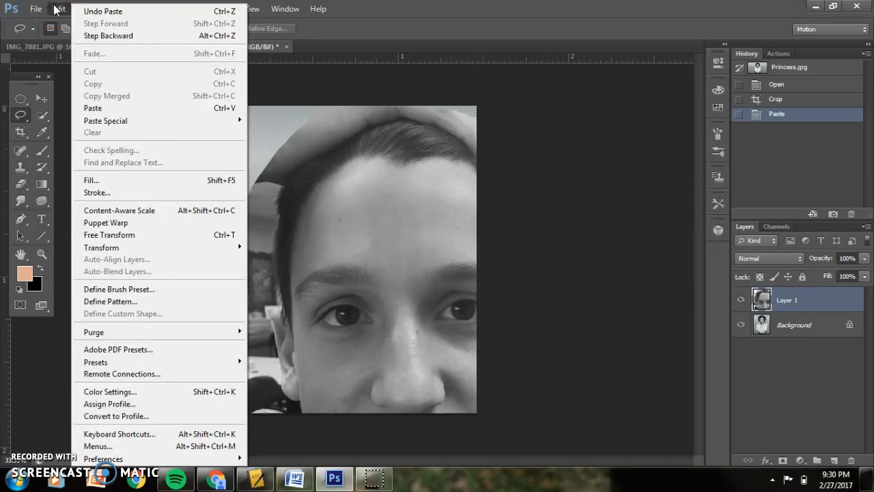
left_click(158, 234)
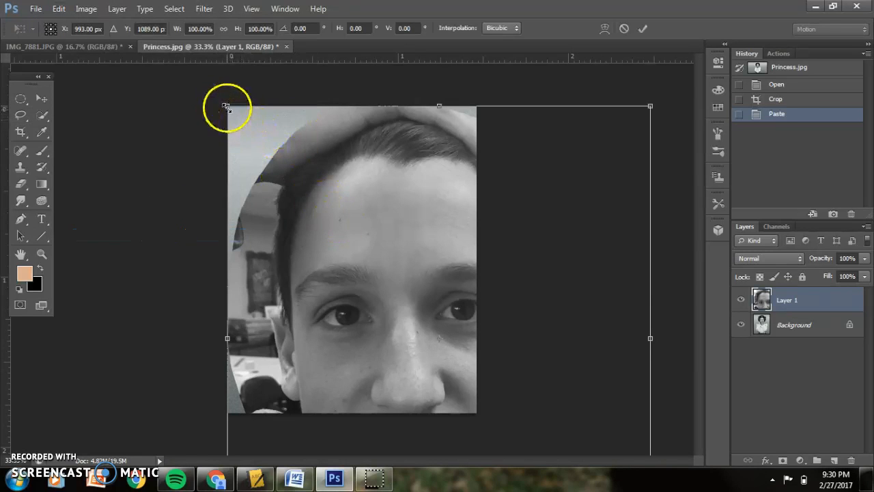
left_click_drag(226, 106, 371, 253)
left_click_drag(487, 304, 340, 165)
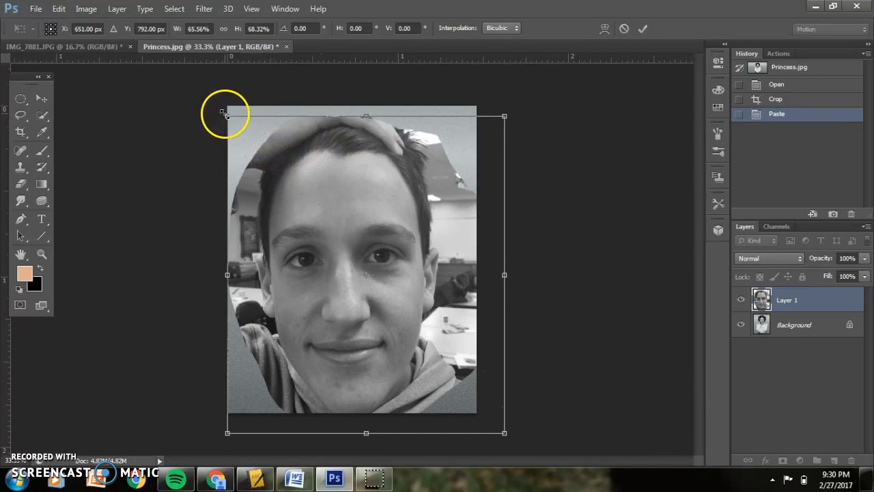
left_click_drag(226, 116, 381, 247)
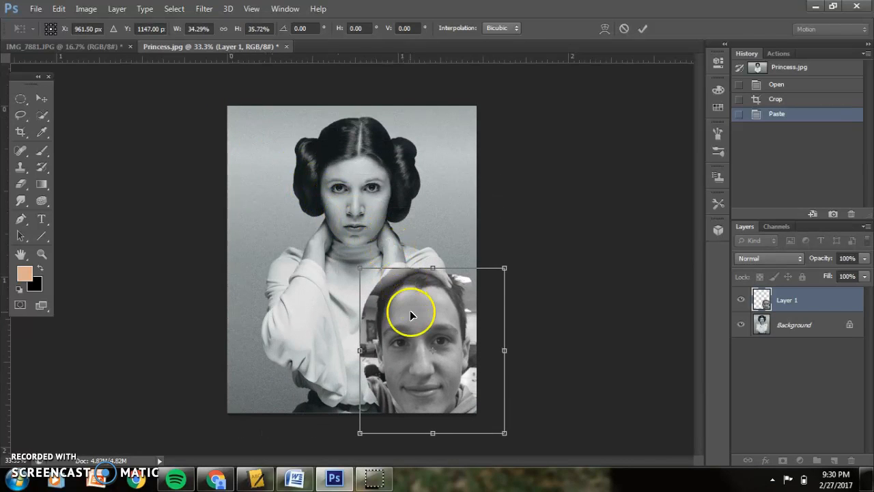
left_click_drag(410, 311, 365, 161)
left_click_drag(316, 118, 361, 146)
mouse_move(401, 200)
left_mouse_down()
mouse_move(391, 190)
mouse_move(400, 193)
left_mouse_up()
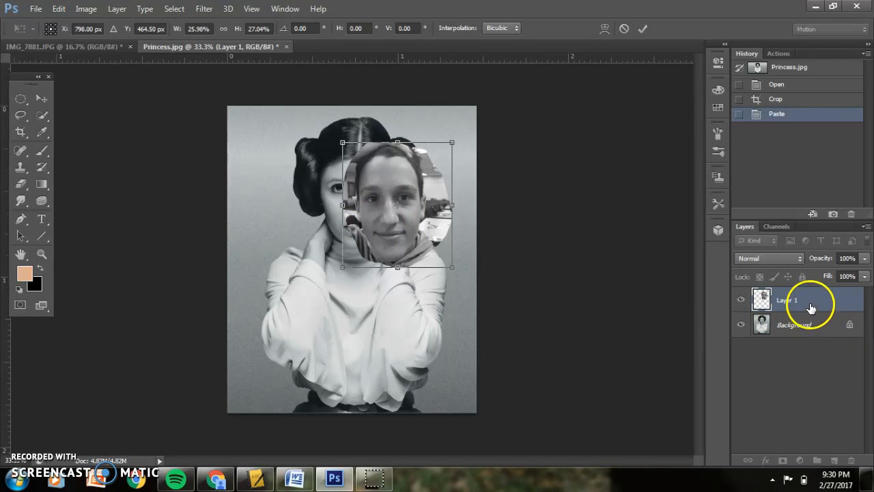
Lower Layer 1's opacity to 43% and move the face to line up with the princess's features.
left_click(864, 259)
left_click_drag(864, 271, 827, 273)
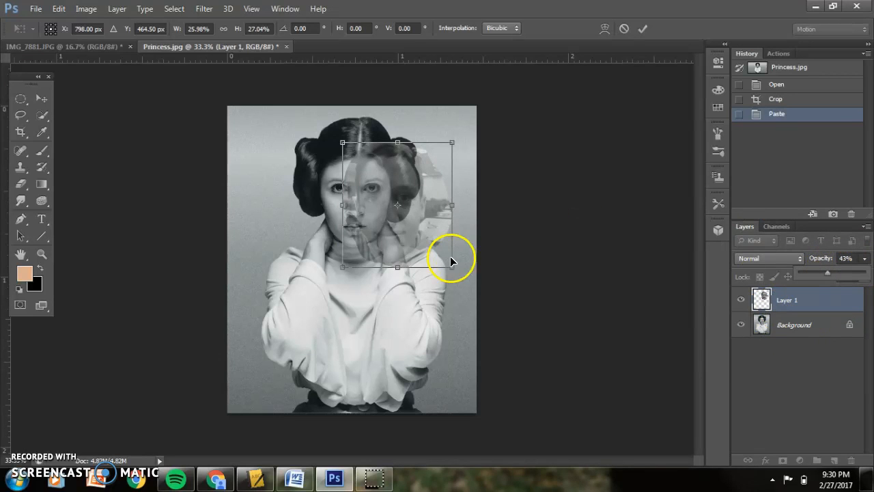
left_click(401, 209)
left_click_drag(401, 208, 369, 199)
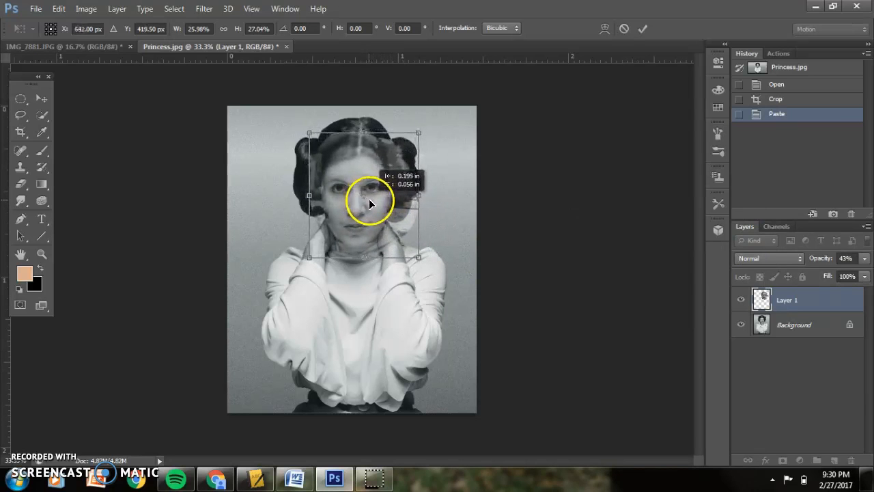
Raise Layer 1's opacity to 60% and nudge the pasted face slightly down.
left_click(865, 259)
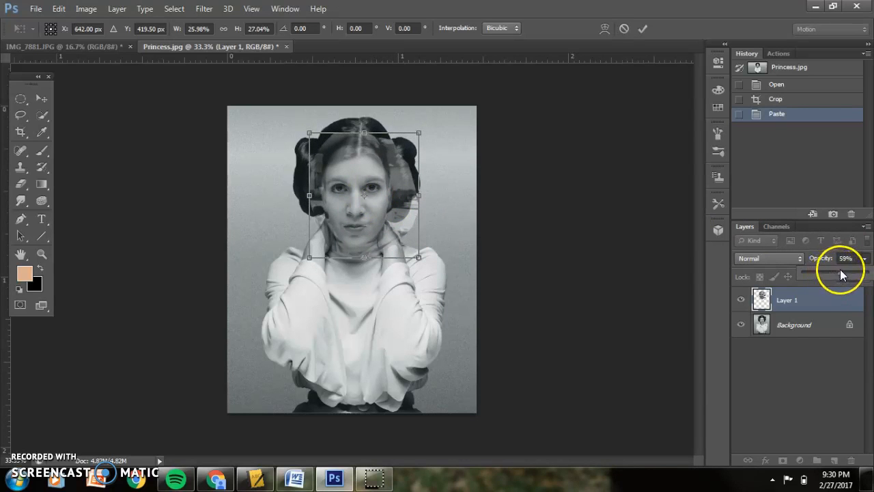
left_click_drag(840, 269, 841, 270)
left_click_drag(396, 220, 397, 224)
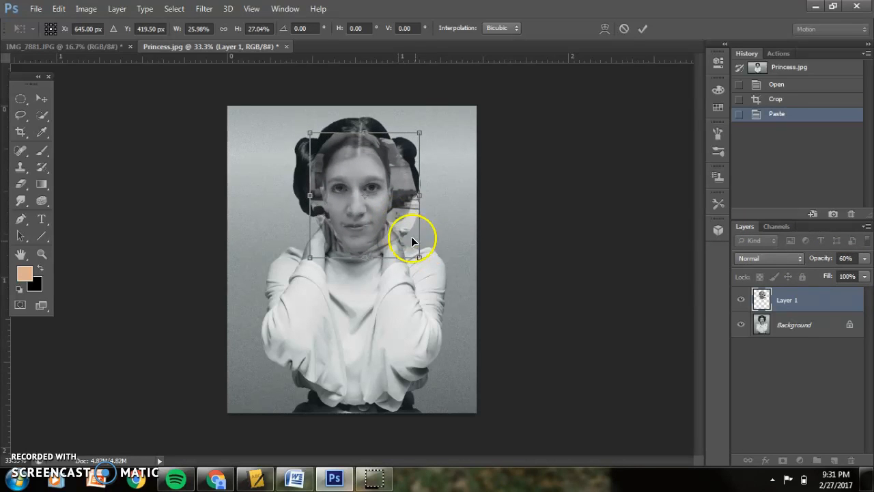
Zoom in on the face and resize the transform box to about 28% width and 26% height.
left_click(865, 258)
key("ctrl+plus")
key("ctrl+plus")
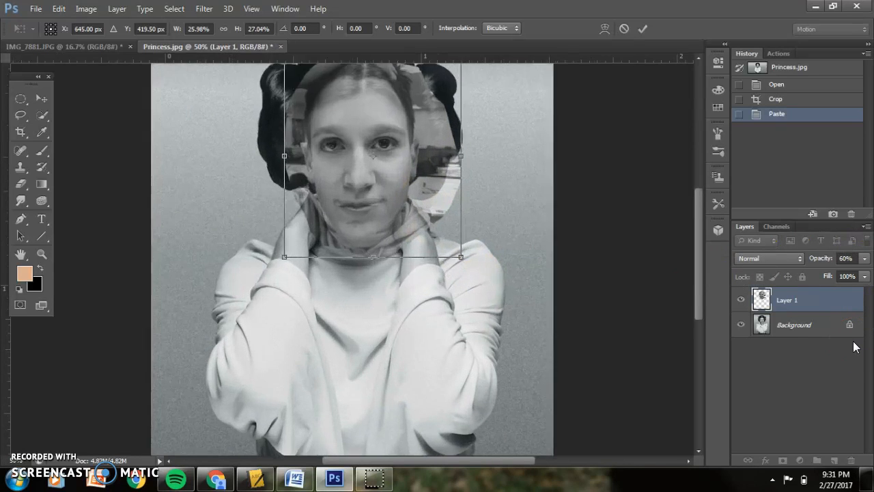
scroll(701, 275, "up", 3)
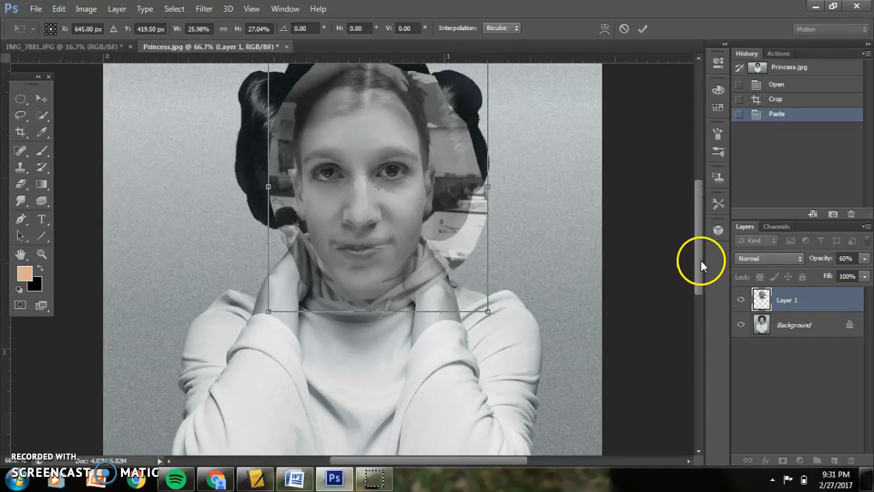
left_click_drag(445, 271, 446, 274)
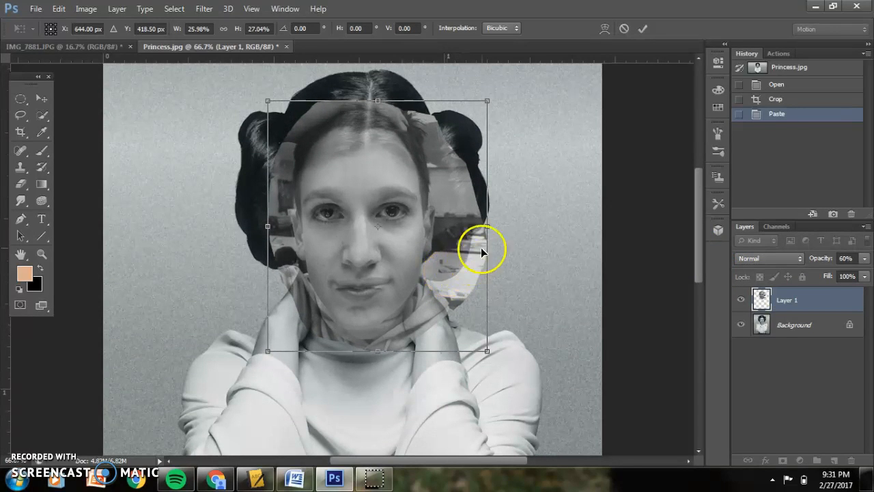
mouse_move(486, 230)
left_mouse_down()
mouse_move(476, 228)
mouse_move(491, 223)
mouse_move(482, 227)
left_mouse_up()
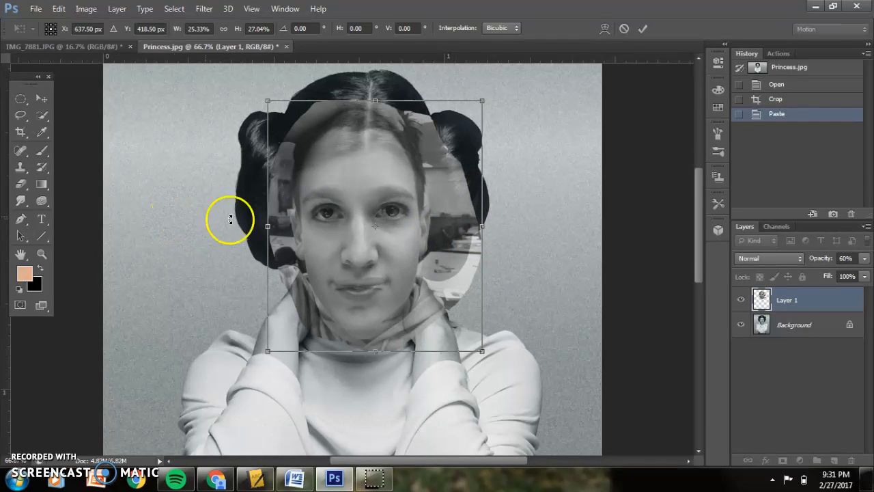
mouse_move(267, 227)
left_mouse_down()
mouse_move(298, 228)
mouse_move(259, 227)
left_mouse_up()
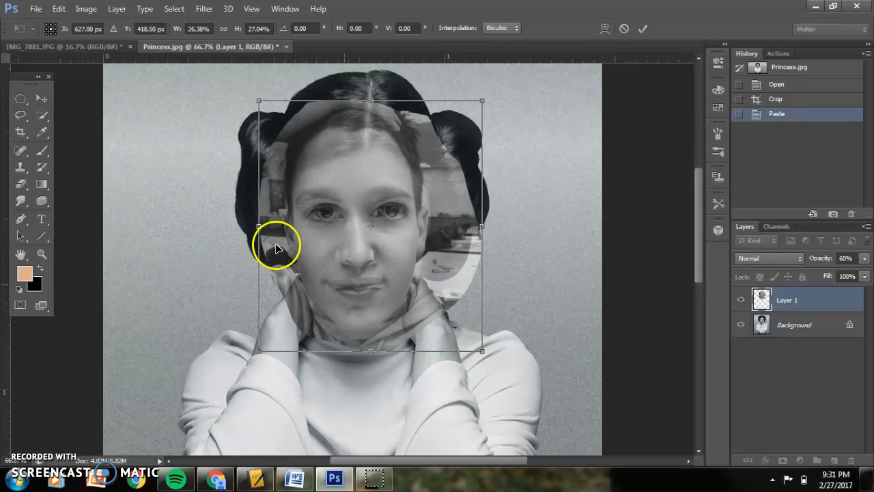
mouse_move(482, 227)
left_mouse_down()
mouse_move(471, 227)
mouse_move(497, 227)
left_mouse_up()
left_click_drag(374, 350, 376, 340)
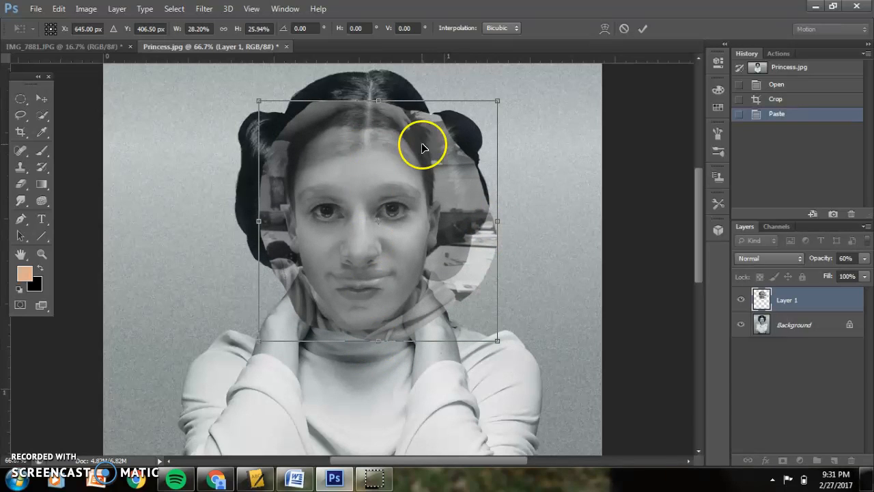
Nudge the face into line with the princess's features, narrow it to about 28% width, and commit the transform.
key("Down")
key("Down")
key("Down")
key("Down")
key("Down")
key("Down")
key("Down")
key("Down")
key("Down")
key("Down")
key("Down")
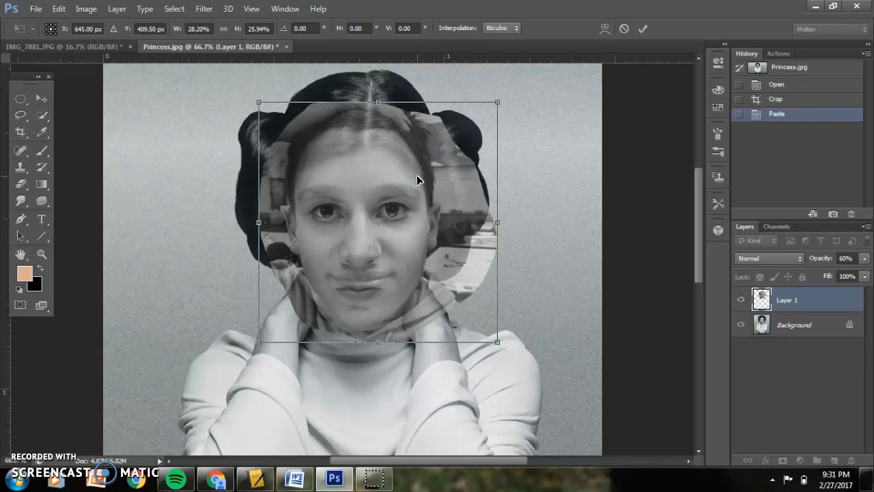
left_click(461, 349)
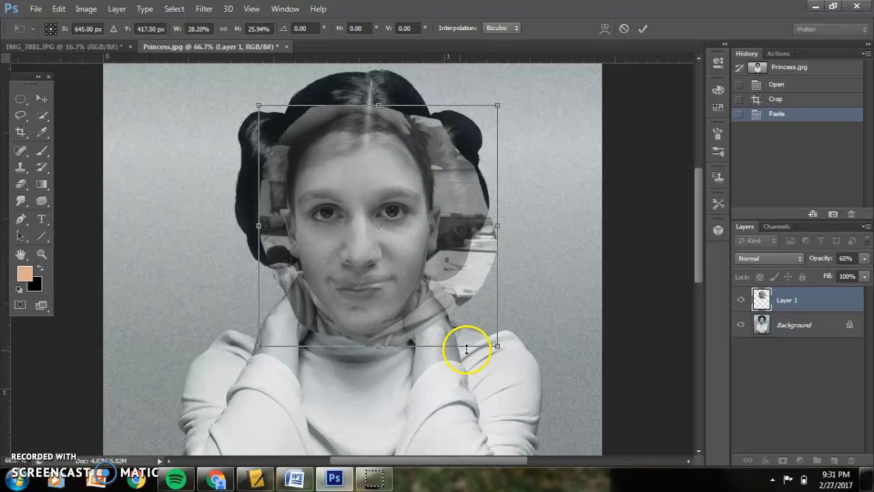
left_click_drag(501, 236, 491, 237)
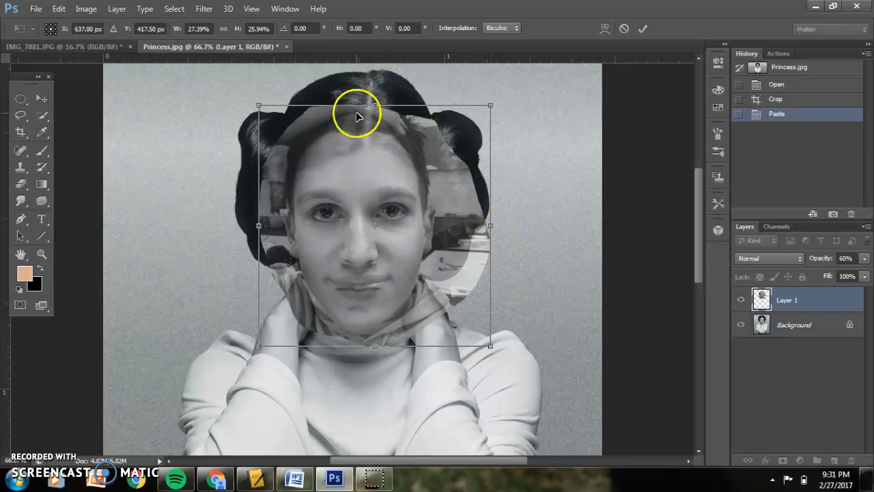
left_click_drag(374, 104, 377, 103)
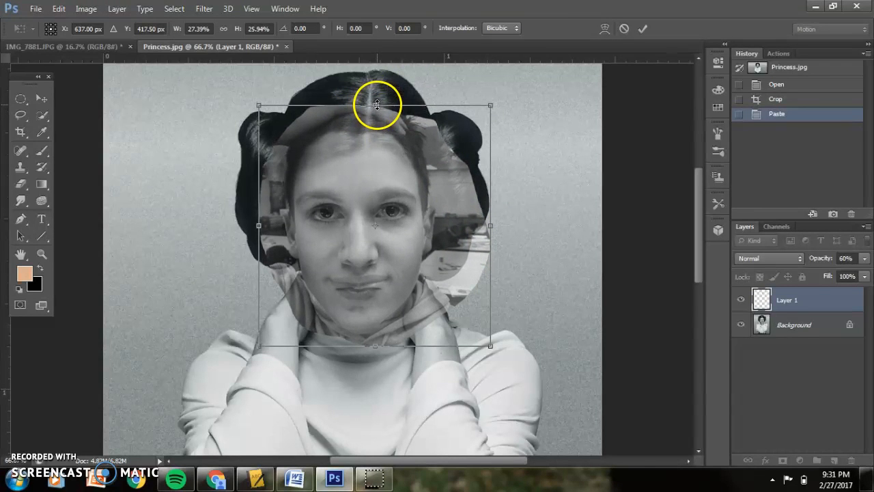
left_click_drag(257, 226, 258, 224)
key("Right")
key("Right")
key("Right")
key("Up")
key("Up")
key("Up")
key("Left")
mouse_move(258, 224)
left_mouse_down()
mouse_move(252, 219)
mouse_move(267, 221)
mouse_move(246, 222)
mouse_move(254, 223)
left_mouse_up()
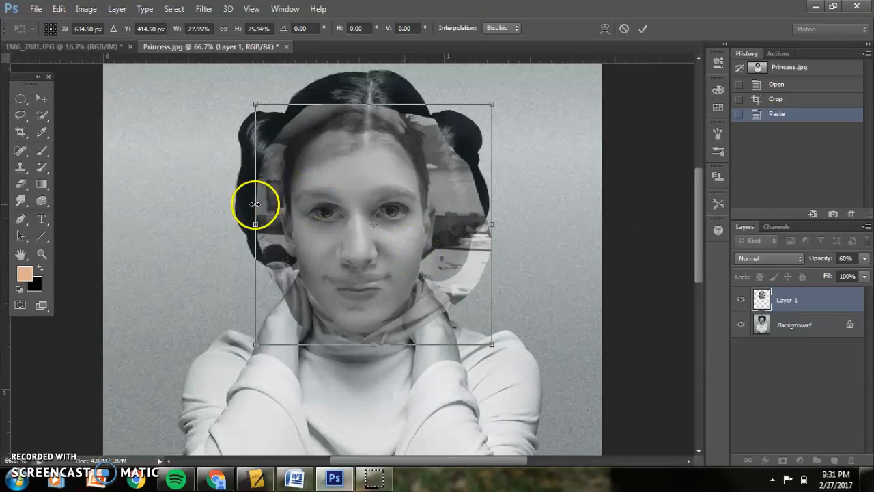
key("l")
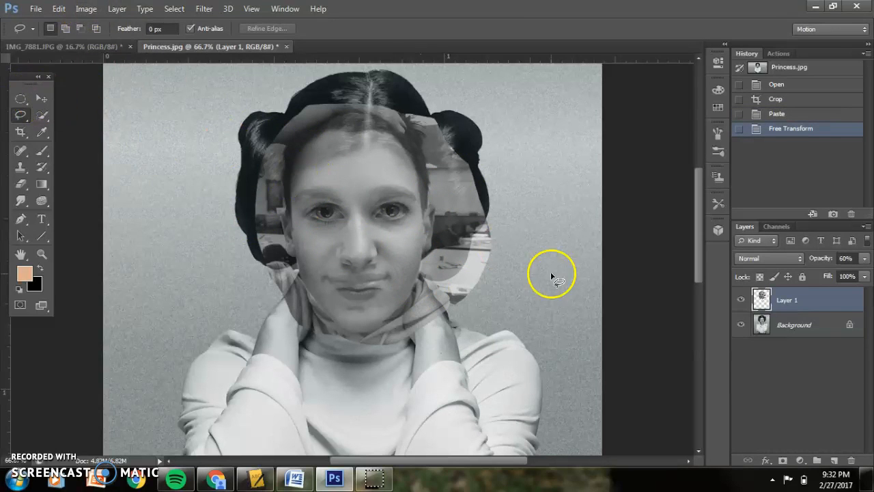
Apply Brightness/Contrast to the face layer with brightness 14 and contrast 84.
left_click(86, 9)
mouse_move(115, 45)
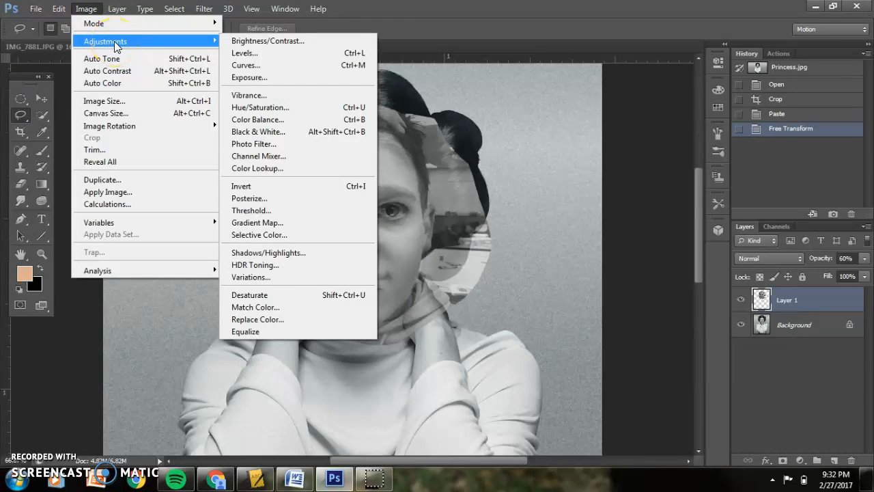
left_click(271, 41)
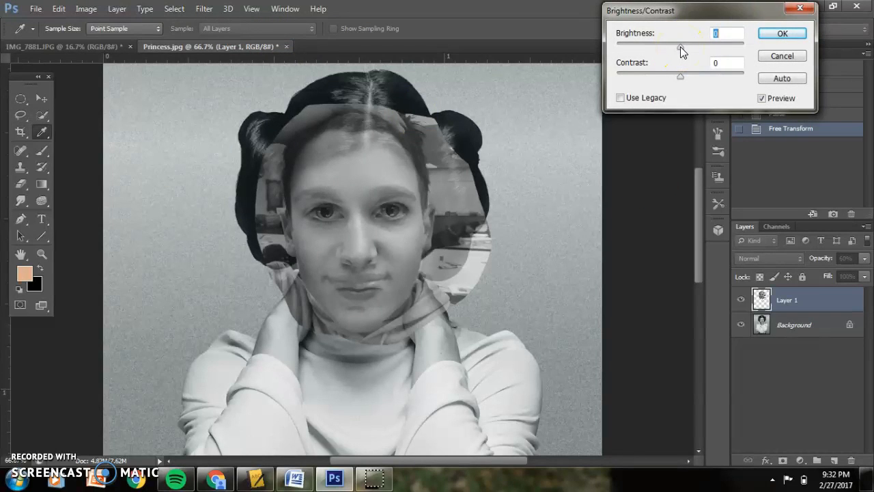
mouse_move(681, 50)
left_mouse_down()
mouse_move(699, 49)
mouse_move(663, 50)
mouse_move(680, 46)
left_mouse_up()
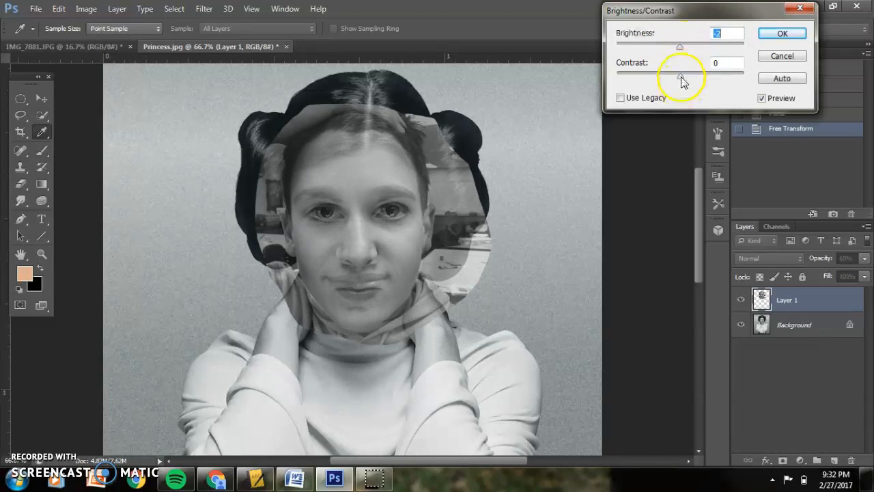
left_click_drag(717, 70, 734, 66)
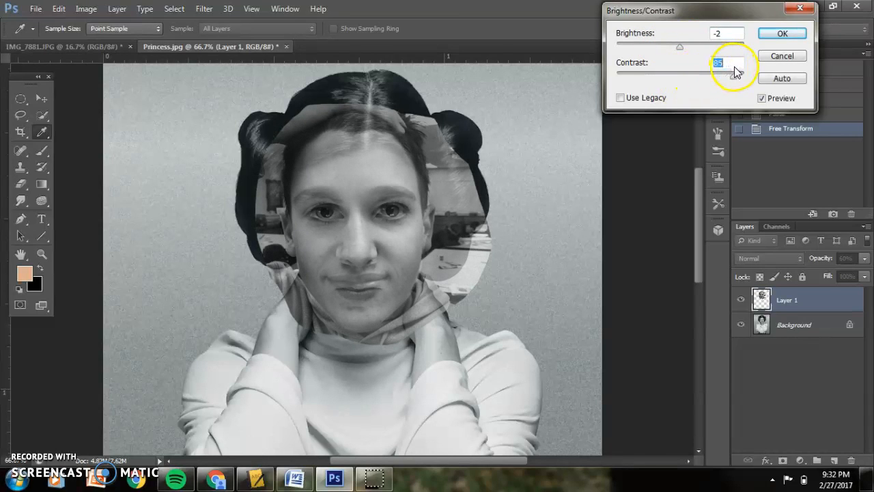
left_click_drag(679, 46, 686, 47)
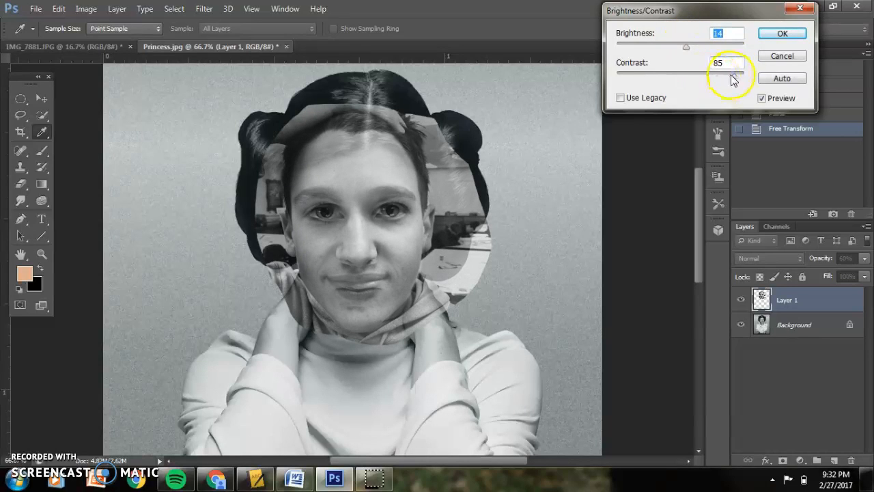
left_click(799, 33)
Set Layer 1's opacity back to 100%.
left_click(864, 259)
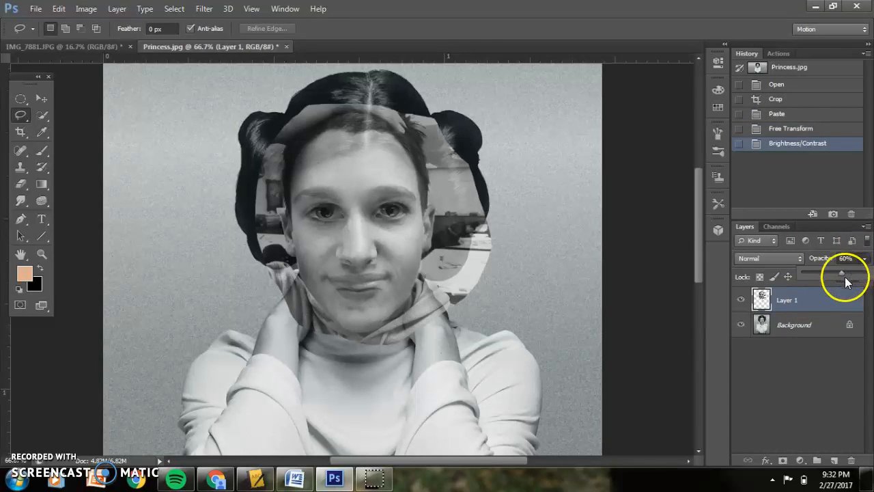
left_click_drag(850, 273, 868, 272)
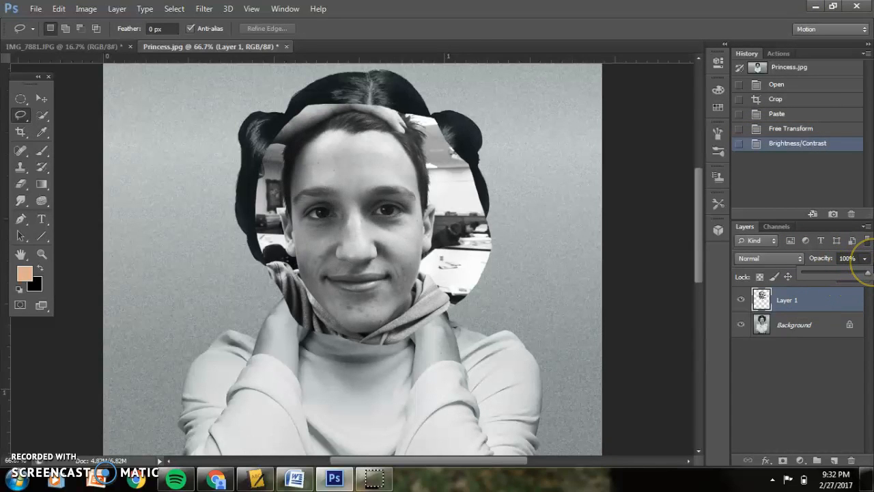
mouse_move(850, 273)
left_mouse_down()
mouse_move(830, 271)
mouse_move(866, 271)
left_mouse_up()
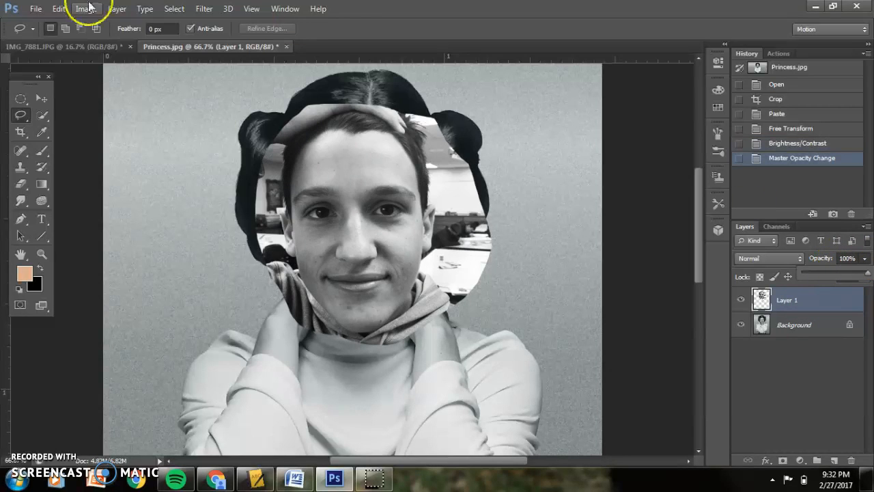
Apply Brightness/Contrast again with brightness 0 and contrast -10.
left_click(85, 8)
mouse_move(113, 39)
left_click(364, 17)
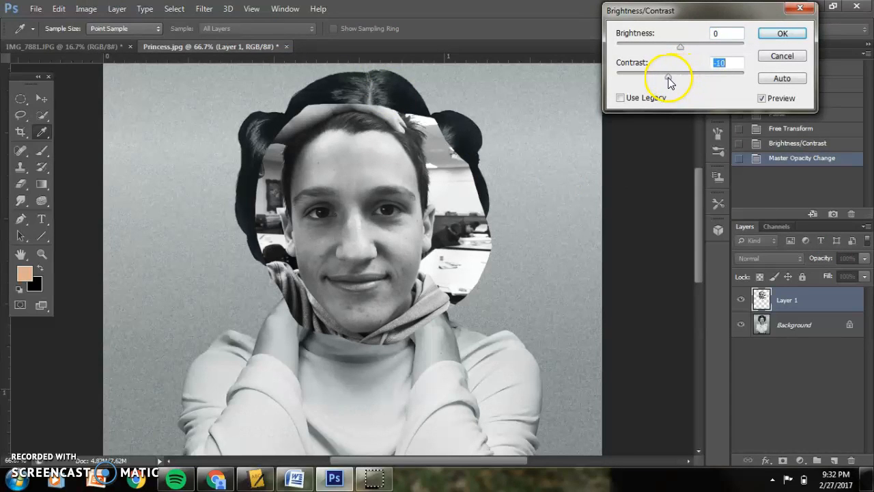
left_click(784, 33)
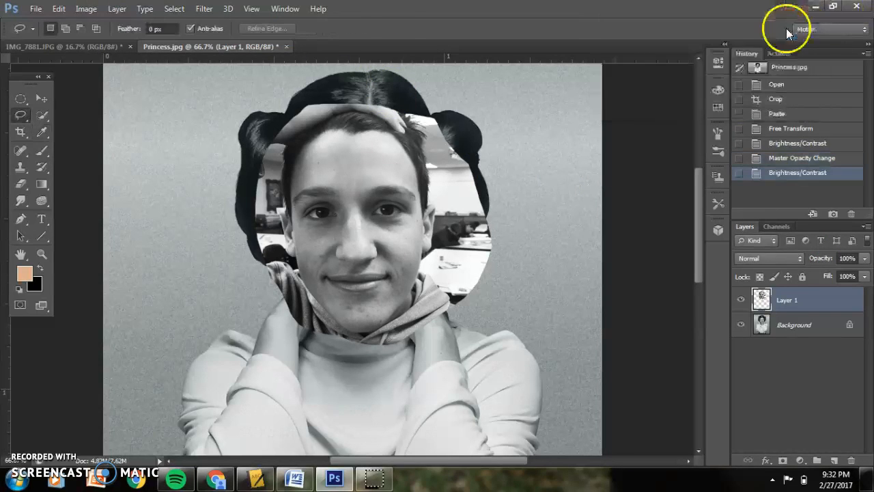
Erase the student's hair over the princess's hairline with the Eraser at 24% opacity.
left_click(21, 183)
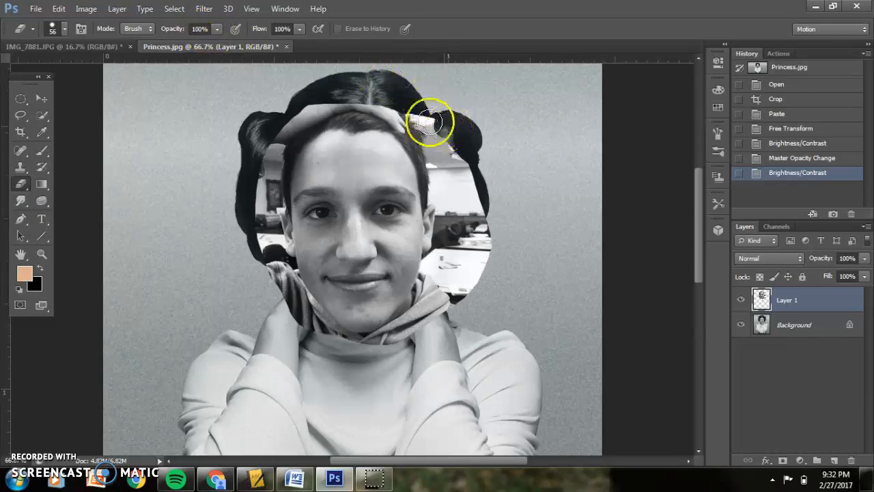
mouse_move(430, 114)
left_mouse_down()
mouse_move(462, 152)
mouse_move(482, 210)
mouse_move(472, 179)
mouse_move(476, 292)
mouse_move(494, 207)
mouse_move(474, 286)
mouse_move(447, 330)
mouse_move(462, 235)
mouse_move(458, 179)
mouse_move(440, 134)
mouse_move(453, 178)
mouse_move(465, 185)
mouse_move(437, 113)
mouse_move(385, 88)
left_mouse_up()
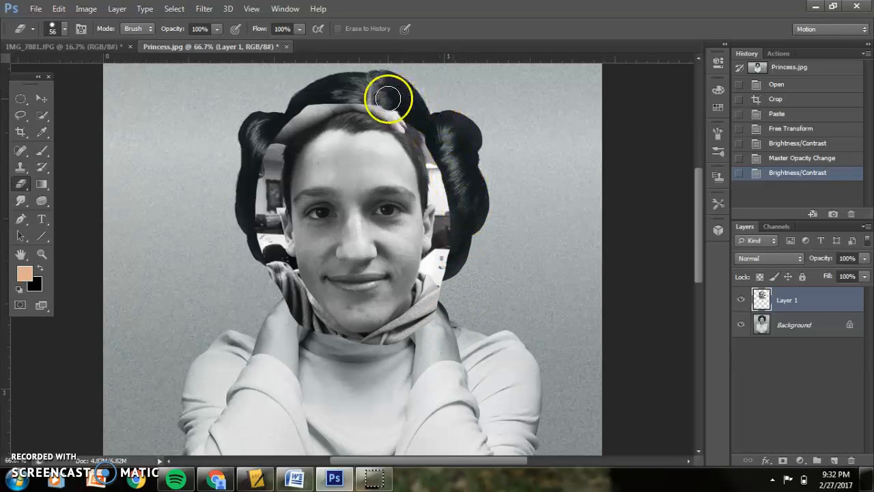
left_click(217, 28)
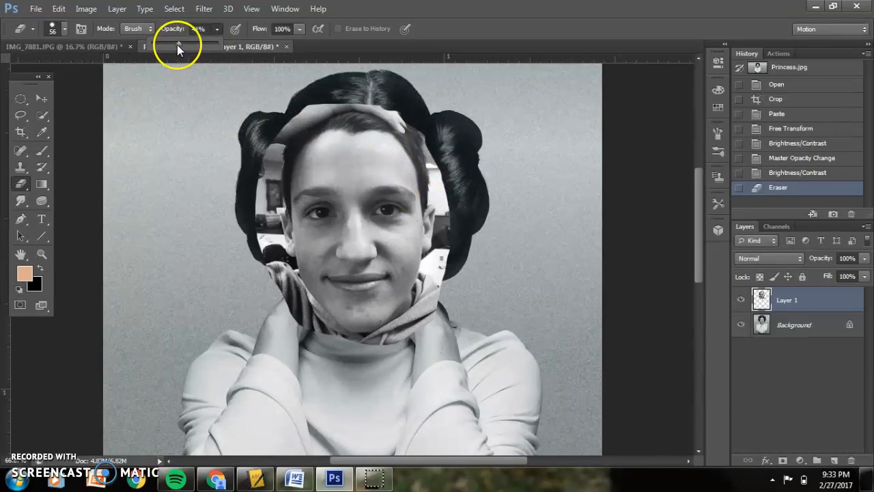
left_click_drag(170, 47, 167, 47)
mouse_move(386, 125)
left_mouse_down()
mouse_move(337, 122)
mouse_move(382, 123)
mouse_move(343, 127)
mouse_move(370, 129)
mouse_move(320, 118)
mouse_move(387, 155)
mouse_move(361, 133)
left_mouse_up()
Choose a soft round eraser brush and erase more of the student's hair on the forehead.
left_click(58, 33)
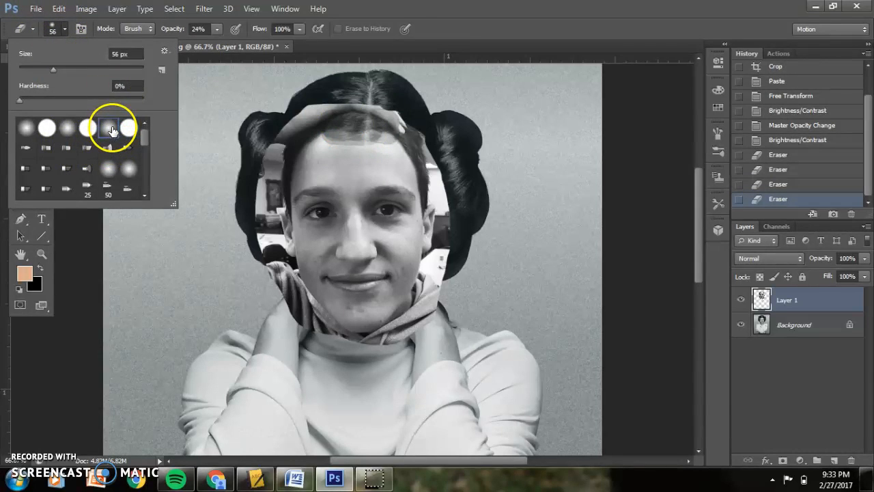
left_click(362, 135)
mouse_move(363, 132)
left_mouse_down()
mouse_move(323, 141)
mouse_move(321, 134)
mouse_move(352, 120)
mouse_move(311, 128)
mouse_move(337, 118)
mouse_move(326, 127)
mouse_move(374, 133)
mouse_move(318, 116)
left_mouse_up()
Erase the remaining hair around the part at 52%, then 82% eraser opacity.
left_click(217, 29)
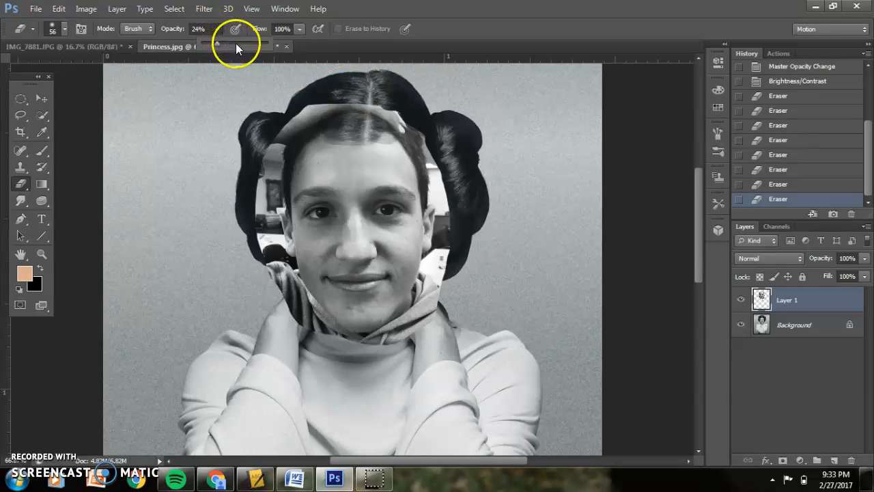
left_click(425, 140)
mouse_move(325, 122)
left_mouse_down()
mouse_move(289, 147)
mouse_move(357, 127)
mouse_move(330, 140)
left_mouse_up()
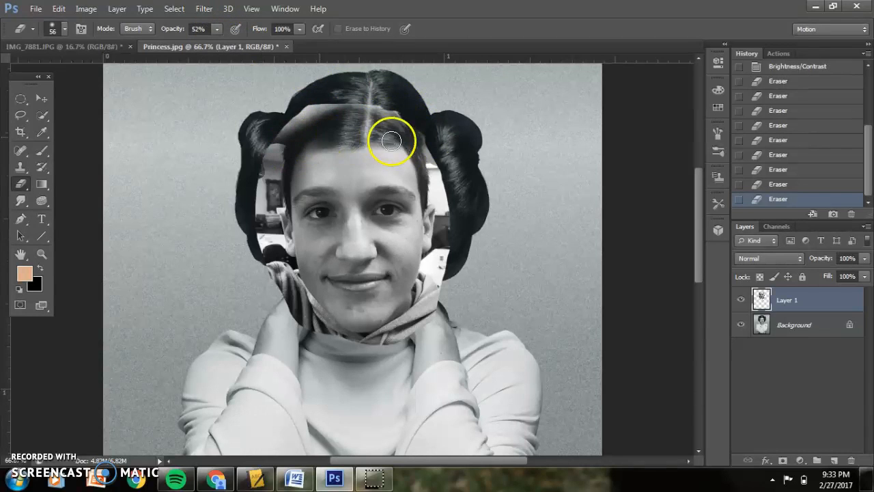
mouse_move(357, 129)
left_mouse_down()
mouse_move(320, 107)
mouse_move(405, 127)
mouse_move(369, 108)
left_mouse_up()
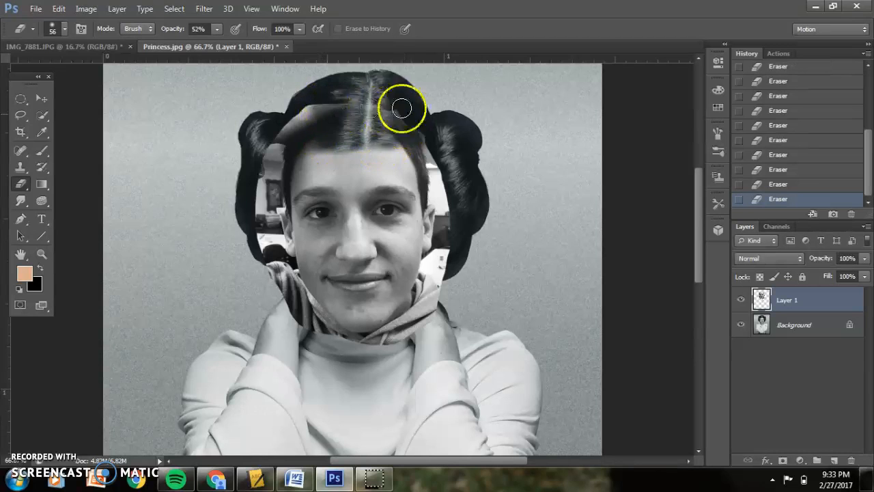
mouse_move(344, 133)
left_mouse_down()
mouse_move(326, 155)
mouse_move(399, 149)
mouse_move(349, 149)
mouse_move(406, 164)
mouse_move(367, 150)
mouse_move(415, 156)
mouse_move(377, 149)
mouse_move(409, 165)
mouse_move(343, 141)
mouse_move(420, 178)
mouse_move(368, 135)
mouse_move(413, 167)
mouse_move(369, 146)
mouse_move(428, 185)
mouse_move(384, 70)
mouse_move(433, 150)
mouse_move(350, 113)
left_mouse_up()
left_click(237, 45)
mouse_move(415, 112)
left_mouse_down()
mouse_move(293, 124)
mouse_move(367, 109)
mouse_move(301, 119)
left_mouse_up()
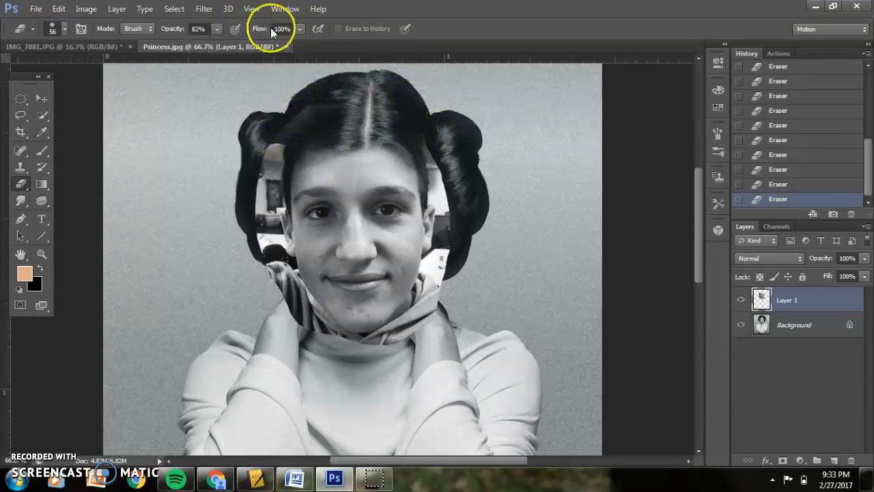
Erase the background patches beside the face at 100% eraser opacity.
left_click_drag(235, 42, 265, 42)
left_click(382, 140)
mouse_move(383, 140)
left_mouse_down()
mouse_move(308, 125)
mouse_move(259, 156)
mouse_move(351, 90)
mouse_move(290, 140)
mouse_move(266, 224)
mouse_move(267, 173)
mouse_move(280, 296)
mouse_move(261, 254)
mouse_move(257, 204)
mouse_move(264, 164)
mouse_move(309, 298)
mouse_move(334, 336)
mouse_move(296, 314)
mouse_move(268, 254)
left_mouse_up()
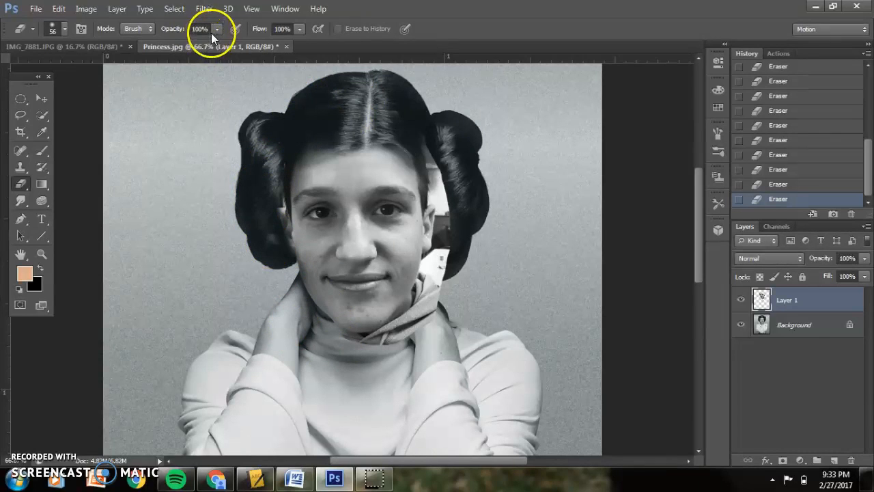
Soften the forehead edge by erasing across it at 48% eraser opacity.
left_click(183, 43)
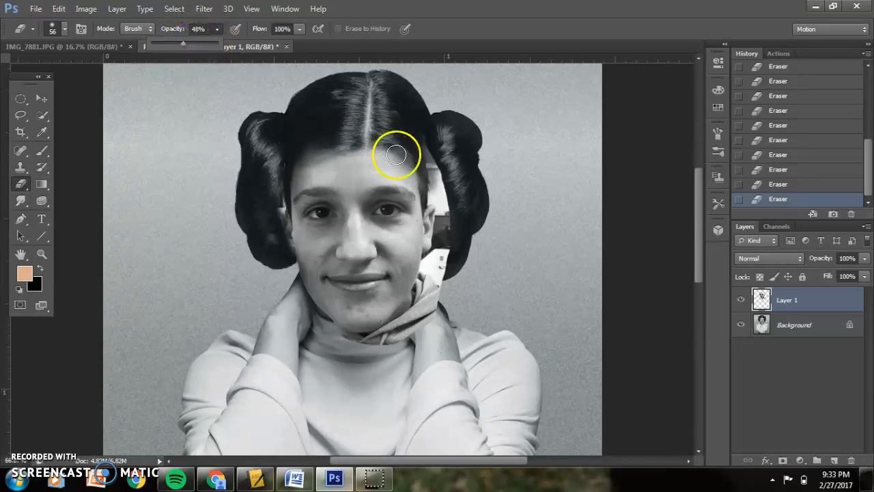
mouse_move(302, 157)
left_mouse_down()
mouse_move(277, 198)
mouse_move(297, 165)
mouse_move(282, 218)
mouse_move(280, 181)
mouse_move(289, 259)
mouse_move(280, 204)
mouse_move(300, 260)
mouse_move(283, 203)
mouse_move(294, 257)
mouse_move(286, 186)
mouse_move(312, 159)
mouse_move(356, 139)
mouse_move(377, 144)
mouse_move(427, 187)
mouse_move(385, 122)
mouse_move(429, 193)
mouse_move(418, 139)
mouse_move(456, 237)
mouse_move(430, 137)
mouse_move(458, 241)
mouse_move(426, 135)
mouse_move(440, 199)
mouse_move(398, 95)
mouse_move(439, 238)
mouse_move(430, 177)
mouse_move(431, 231)
mouse_move(441, 157)
mouse_move(430, 260)
mouse_move(429, 199)
mouse_move(423, 255)
mouse_move(439, 179)
mouse_move(437, 171)
mouse_move(420, 176)
mouse_move(431, 219)
mouse_move(413, 183)
mouse_move(426, 216)
mouse_move(425, 186)
mouse_move(406, 176)
mouse_move(439, 209)
mouse_move(439, 218)
mouse_move(411, 159)
left_mouse_up()
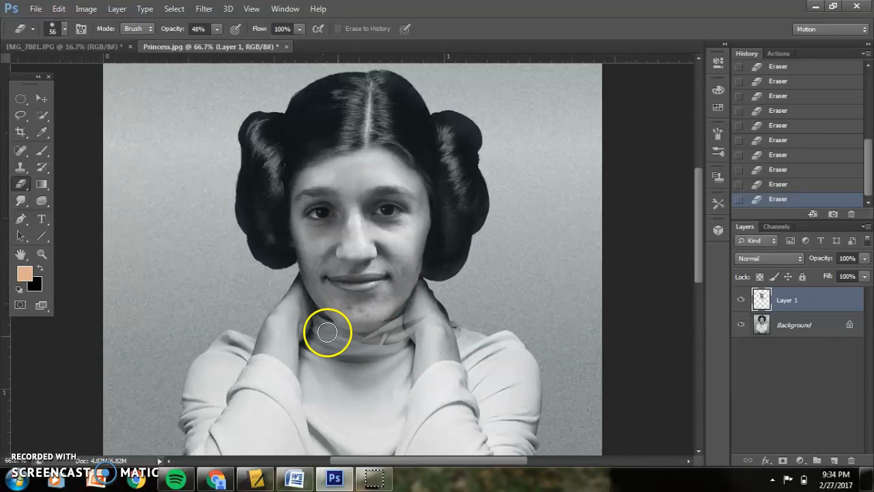
Erase along the chin edge at 48% eraser opacity and nudge the face layer up one pixel.
mouse_move(333, 328)
left_mouse_down()
mouse_move(362, 331)
mouse_move(390, 316)
mouse_move(322, 332)
mouse_move(390, 316)
mouse_move(332, 322)
mouse_move(383, 326)
mouse_move(326, 328)
mouse_move(396, 322)
mouse_move(343, 326)
mouse_move(390, 316)
left_mouse_up()
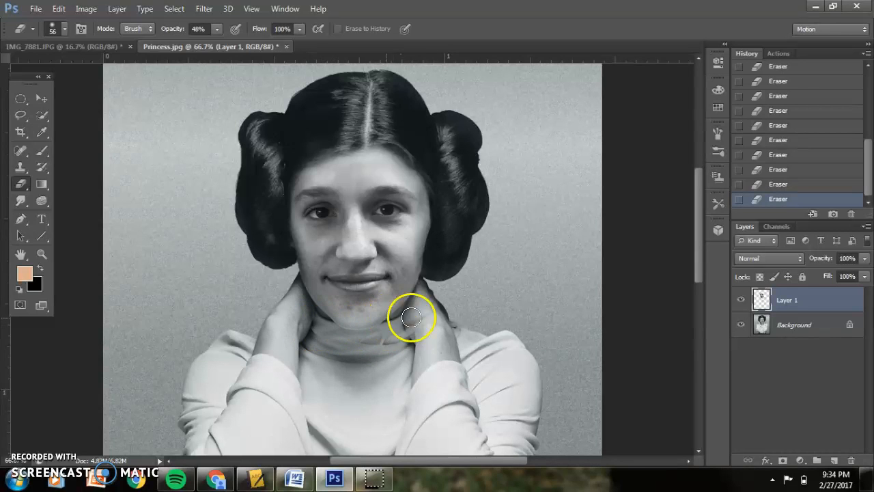
left_click(42, 98)
key("Up")
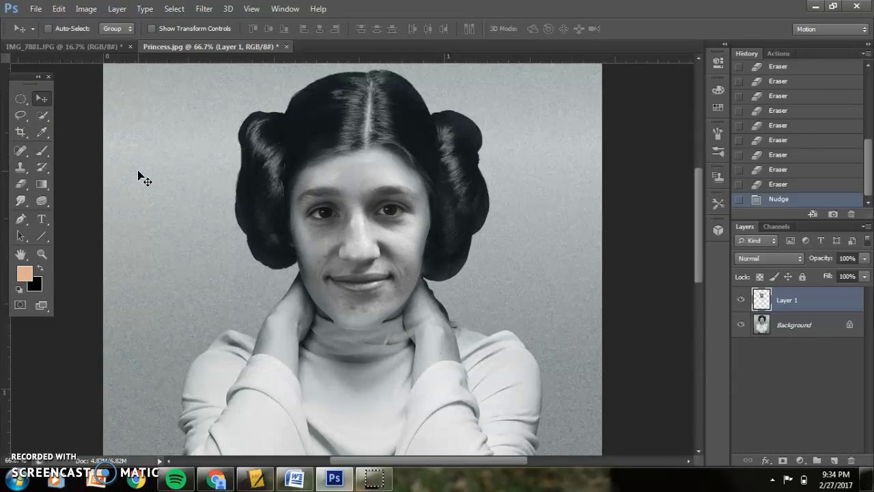
Set the eraser to 63 px at 100% opacity and erase leftover edges along both neck sides and the left hair bun.
left_click(20, 183)
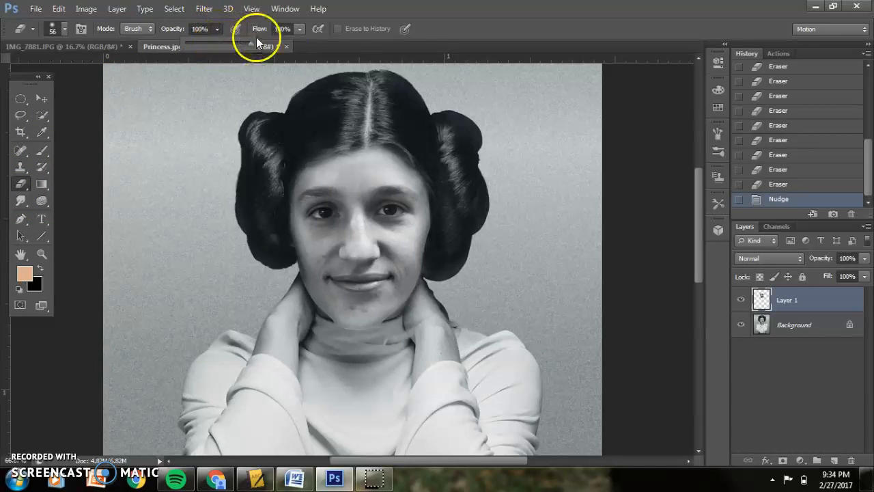
left_click(51, 29)
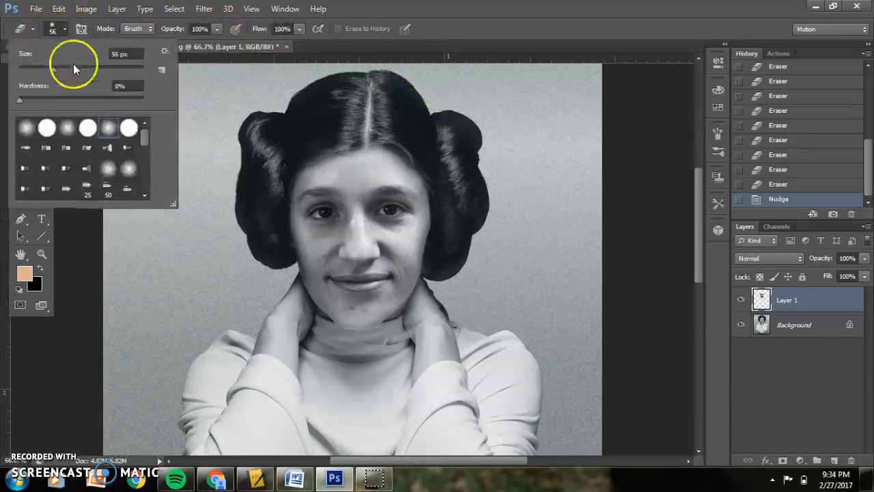
left_click_drag(57, 68, 63, 69)
left_click(366, 118)
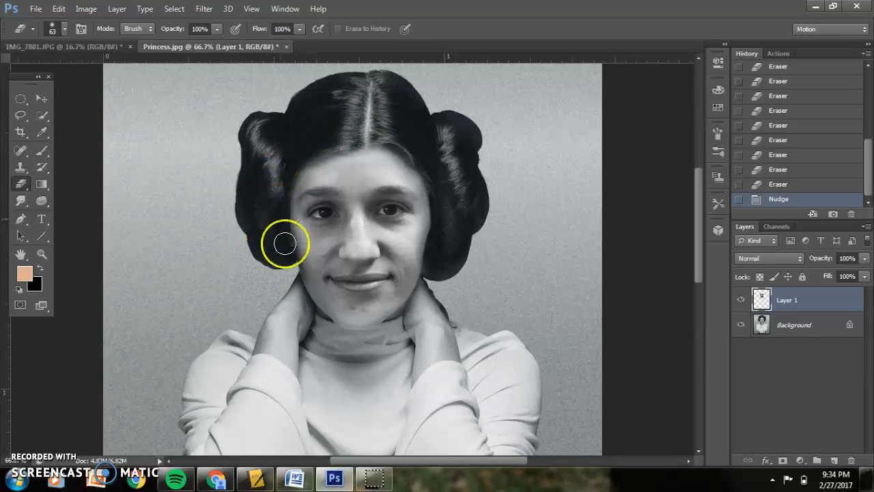
mouse_move(319, 342)
left_mouse_down()
mouse_move(374, 346)
mouse_move(406, 336)
mouse_move(363, 351)
mouse_move(421, 321)
mouse_move(439, 289)
mouse_move(402, 325)
mouse_move(408, 335)
mouse_move(510, 328)
mouse_move(437, 320)
mouse_move(459, 227)
mouse_move(443, 269)
left_mouse_up()
mouse_move(449, 196)
left_mouse_down()
mouse_move(437, 136)
mouse_move(405, 117)
mouse_move(430, 151)
mouse_move(439, 181)
mouse_move(424, 157)
mouse_move(442, 188)
mouse_move(445, 227)
mouse_move(431, 287)
mouse_move(451, 223)
mouse_move(449, 142)
mouse_move(458, 309)
mouse_move(457, 257)
mouse_move(435, 333)
mouse_move(456, 232)
mouse_move(429, 271)
mouse_move(423, 312)
mouse_move(380, 352)
mouse_move(450, 292)
mouse_move(434, 352)
left_mouse_up()
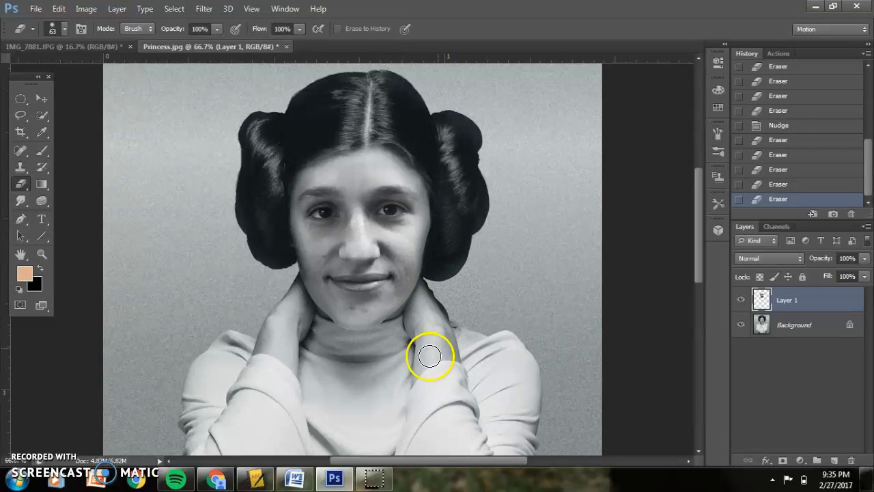
left_click_drag(276, 311, 243, 197)
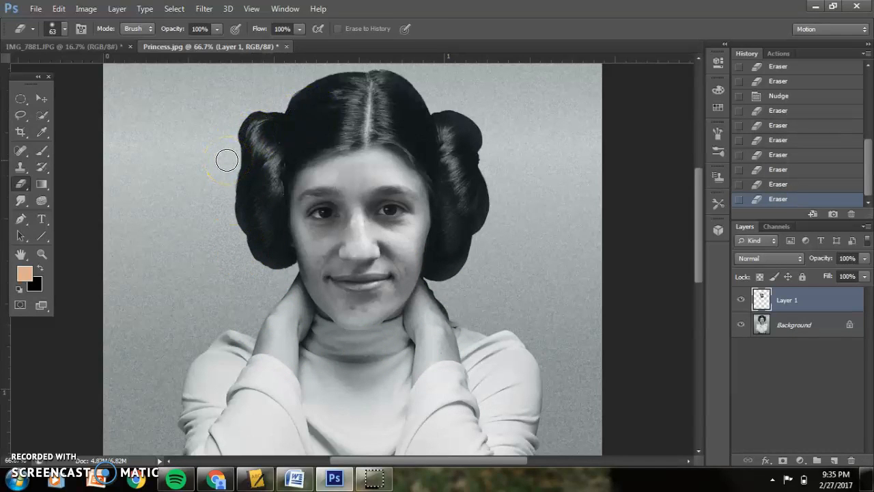
Erase across the hair part above the forehead at 33% eraser opacity.
key("ctrl+minus")
key("ctrl+minus")
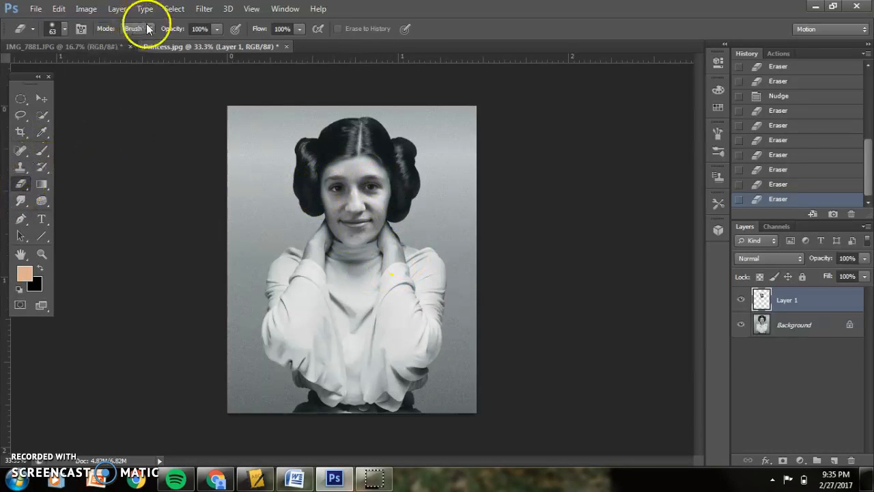
left_click_drag(215, 30, 180, 44)
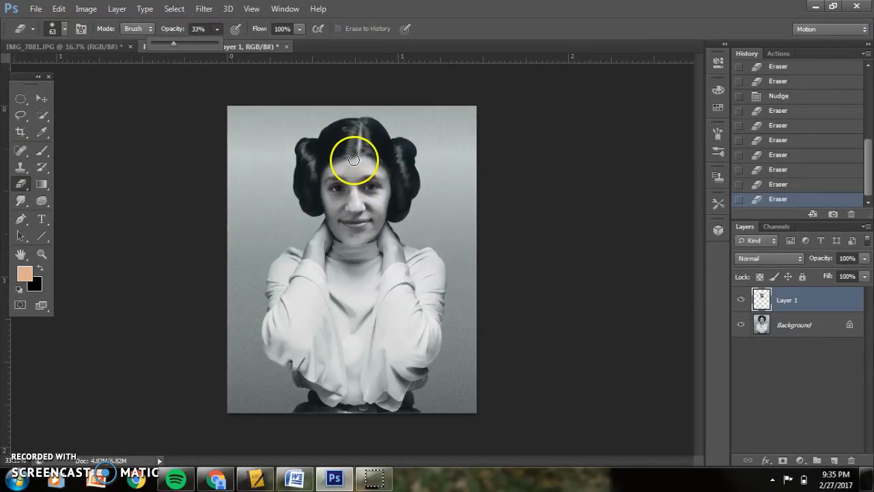
mouse_move(387, 180)
left_mouse_down()
mouse_move(342, 185)
mouse_move(339, 224)
mouse_move(374, 228)
mouse_move(379, 189)
mouse_move(354, 183)
left_mouse_up()
Toggle the face layer's visibility to compare the swap with the original photo.
left_click(741, 301)
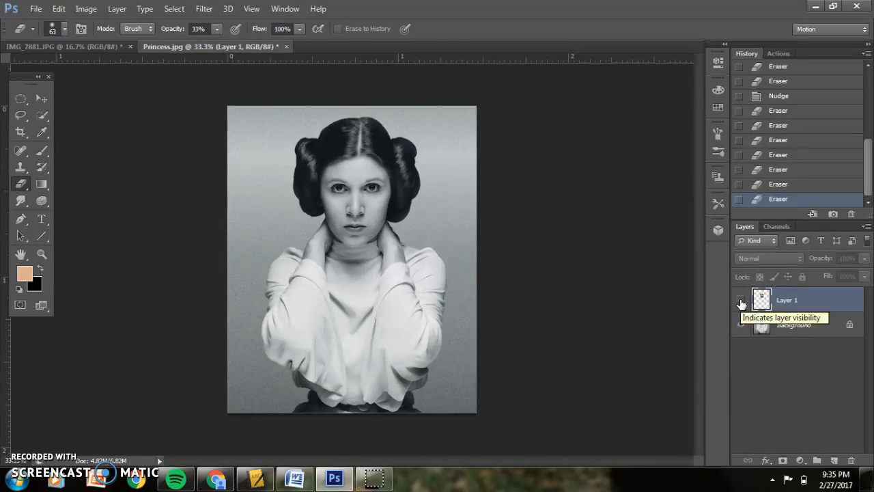
left_click(741, 302)
left_click(741, 302)
left_click(740, 302)
left_click(741, 302)
left_click(741, 301)
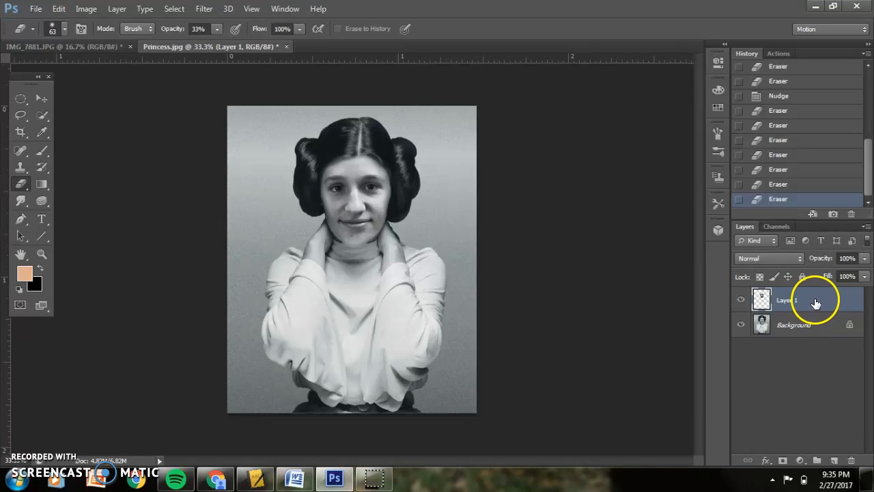
Flatten the image into a single background layer.
left_click(865, 227)
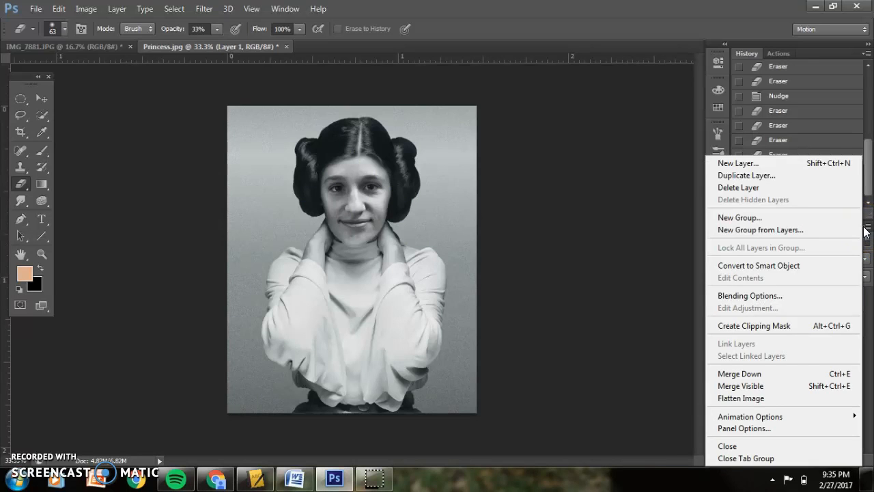
left_click(775, 398)
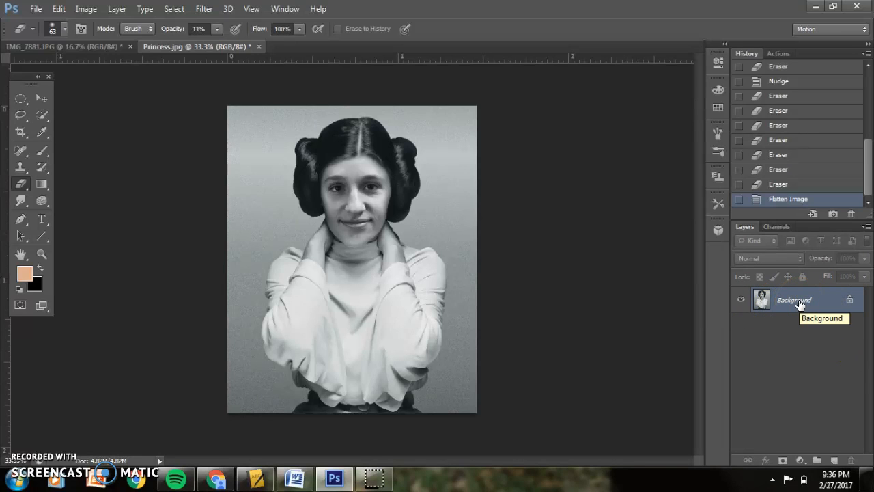
Save the image as Princess in JPEG format at Maximum quality 10.
left_click(34, 9)
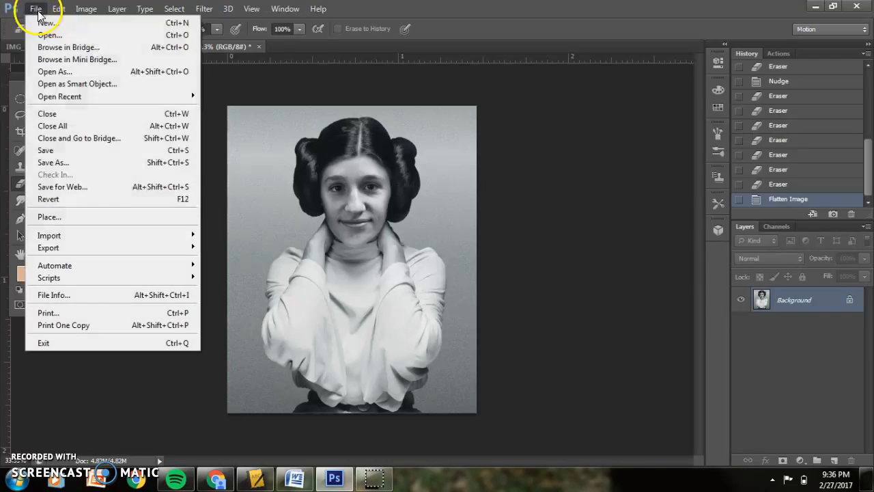
left_click(69, 163)
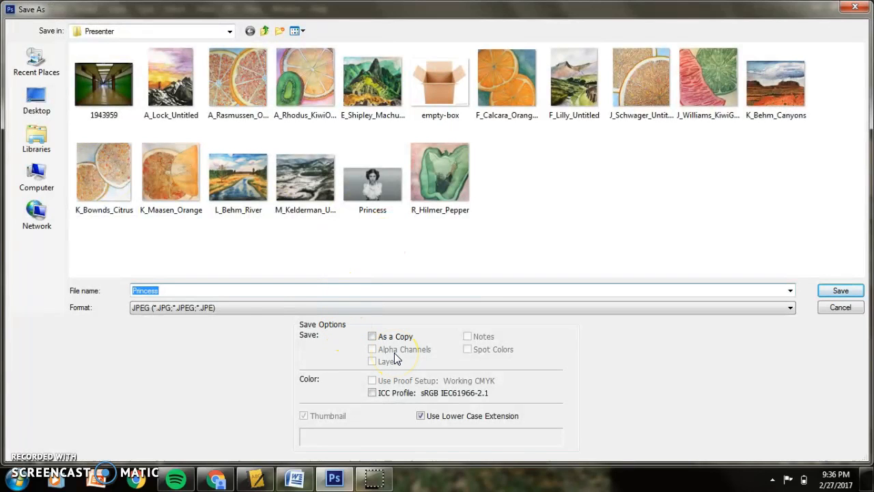
left_click(862, 290)
left_click(404, 187)
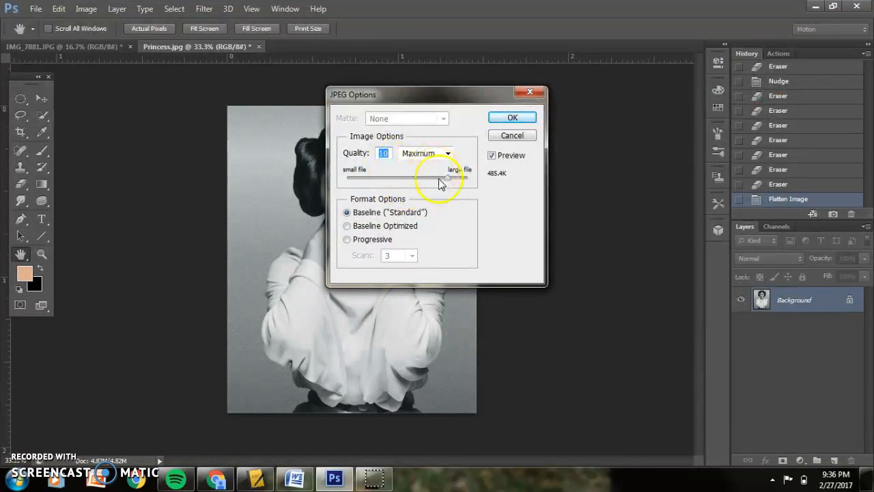
left_click_drag(448, 183, 463, 181)
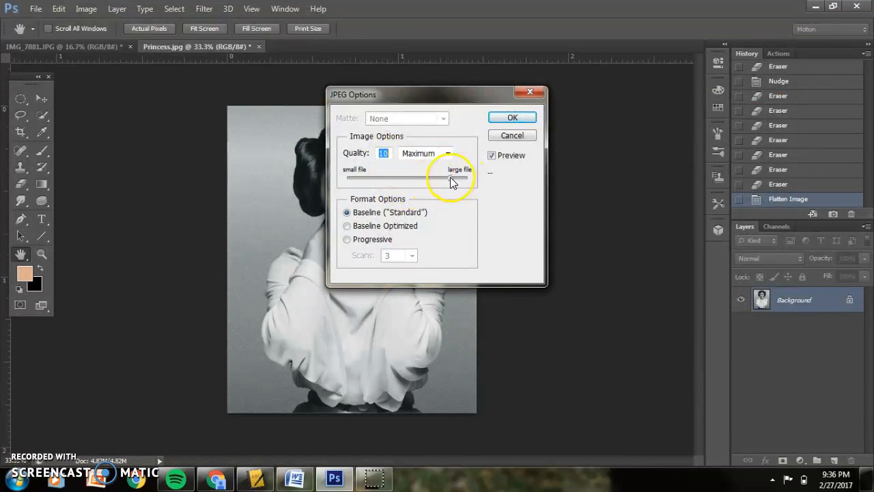
left_click(525, 119)
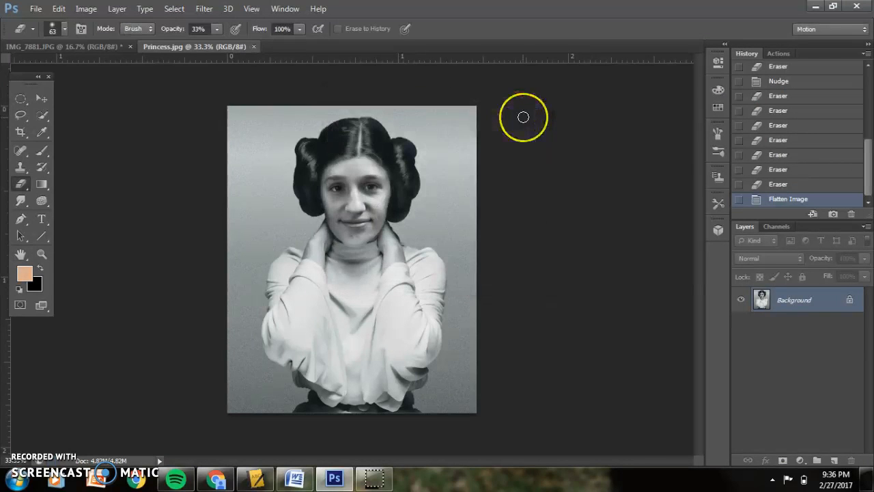